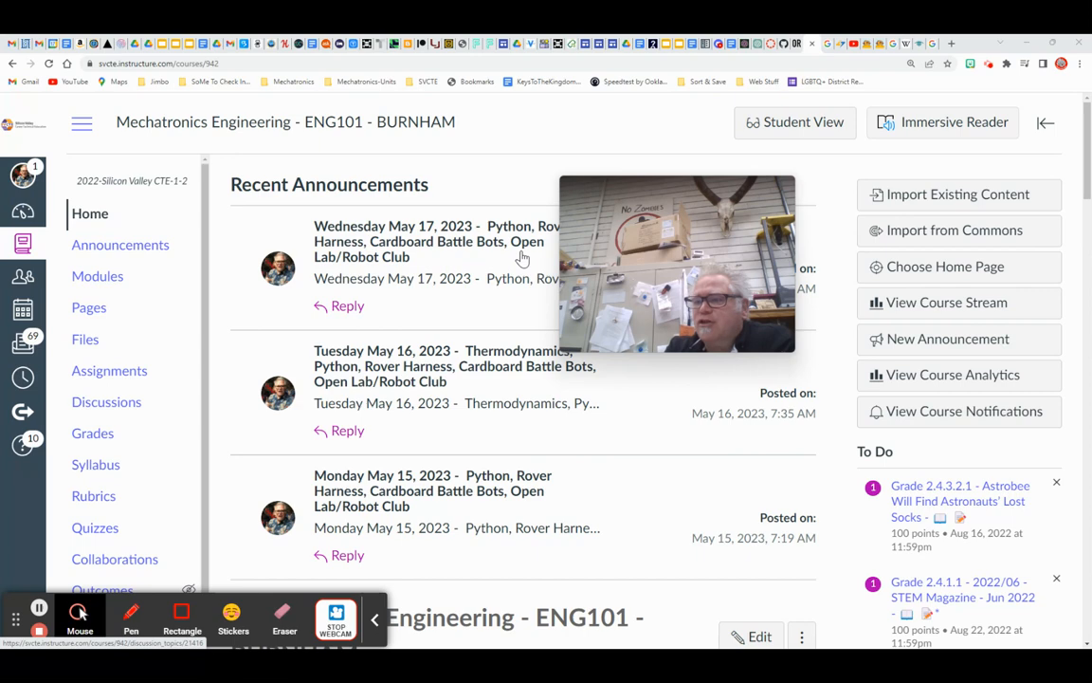
Step: Open the settings of the Mechatronics Engineering course and create a content export of the Course type
{"action": "left_click", "coordinate": [374, 618]}
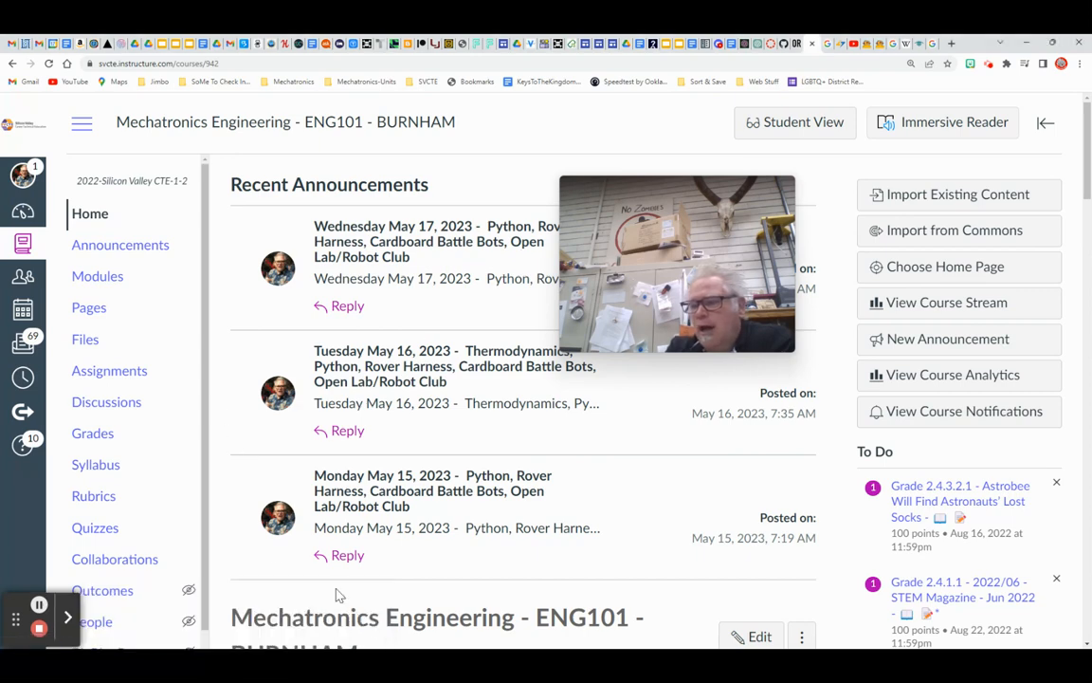
{"action": "scroll", "coordinate": [104, 465], "scroll_direction": "down", "scroll_amount": 2}
{"action": "left_click", "coordinate": [101, 635]}
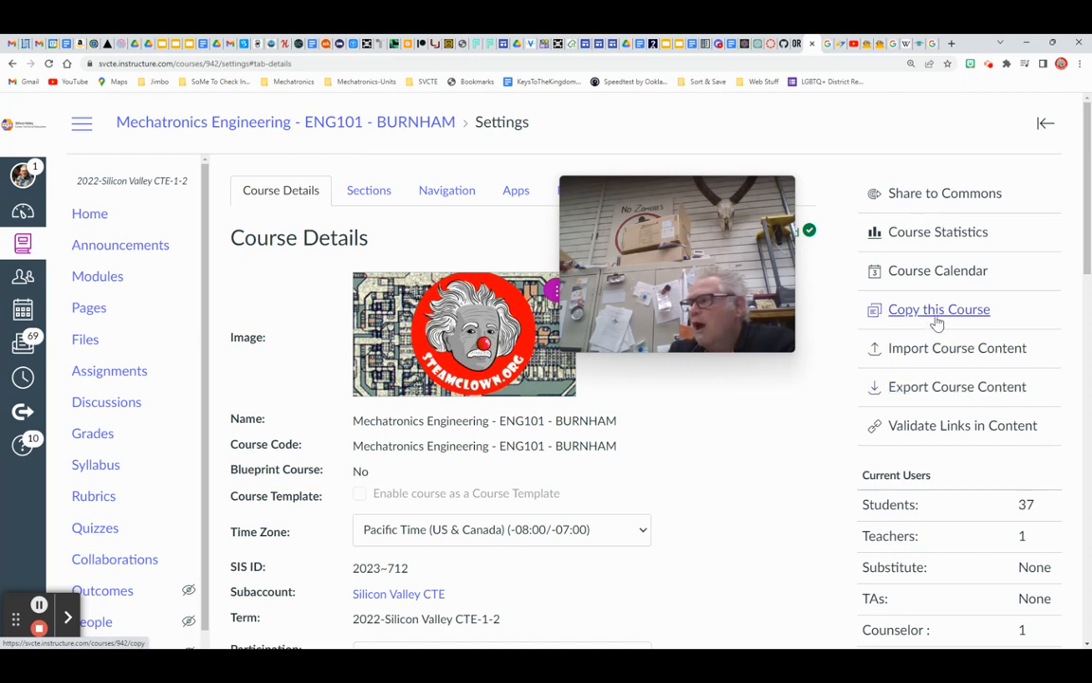
{"action": "left_click", "coordinate": [926, 393]}
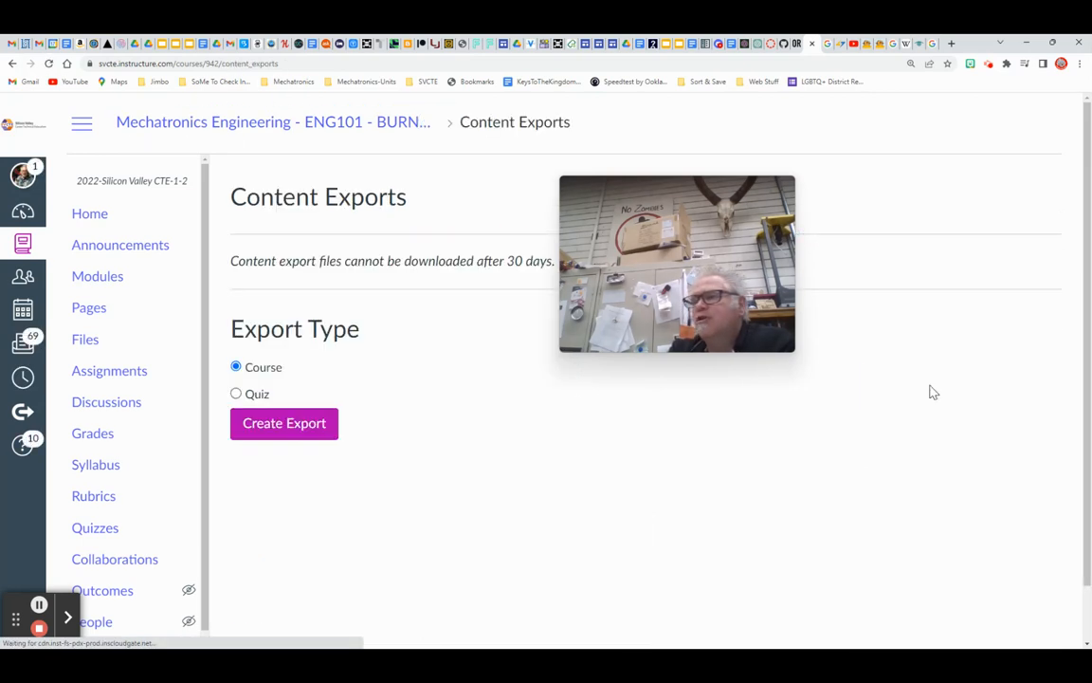
{"action": "left_click_drag", "start_coordinate": [612, 251], "coordinate": [820, 303]}
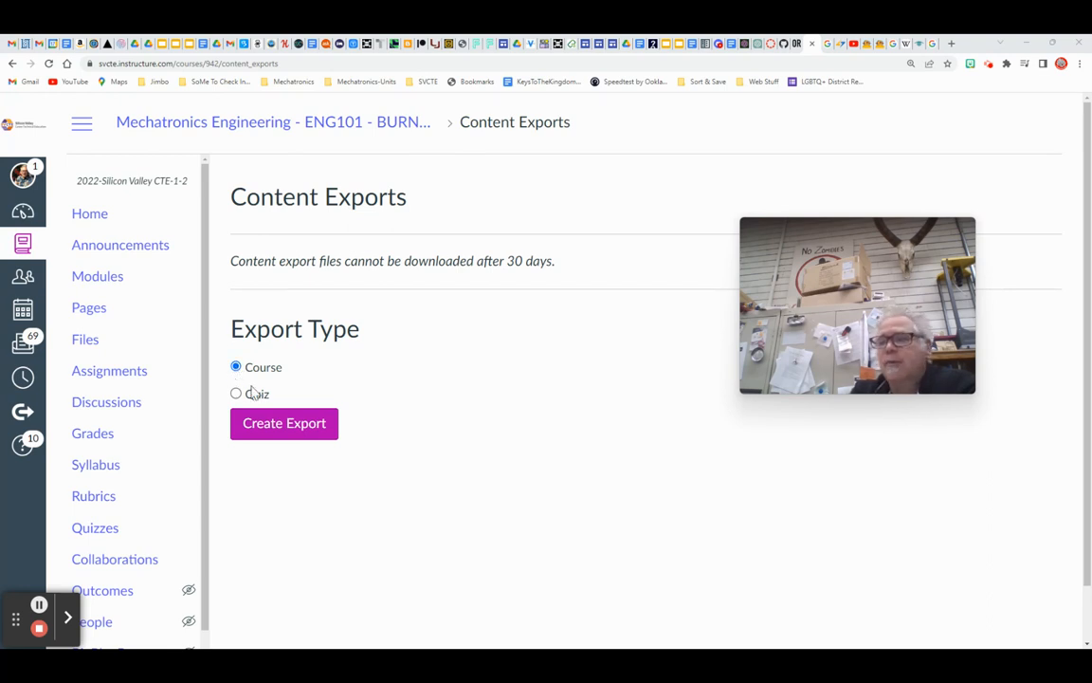
{"action": "left_click", "coordinate": [280, 430]}
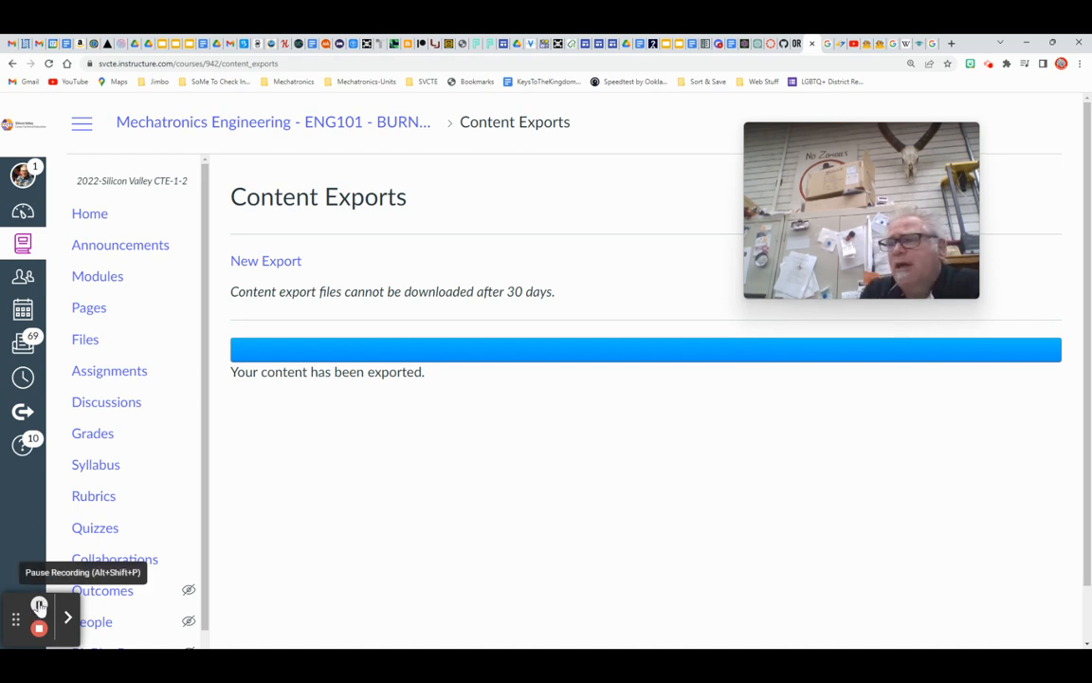
Step: Download the course export to the tmp folder, inserting 2022-2023- after eng101- in the proposed file name
{"action": "left_click", "coordinate": [254, 267]}
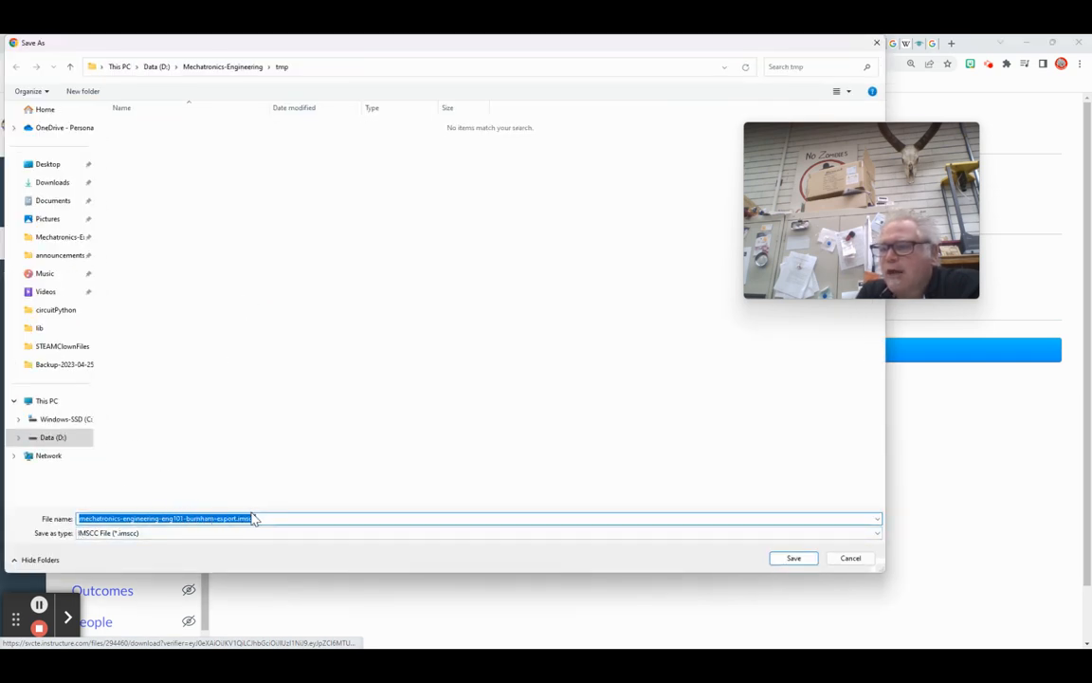
{"action": "left_click", "coordinate": [188, 519]}
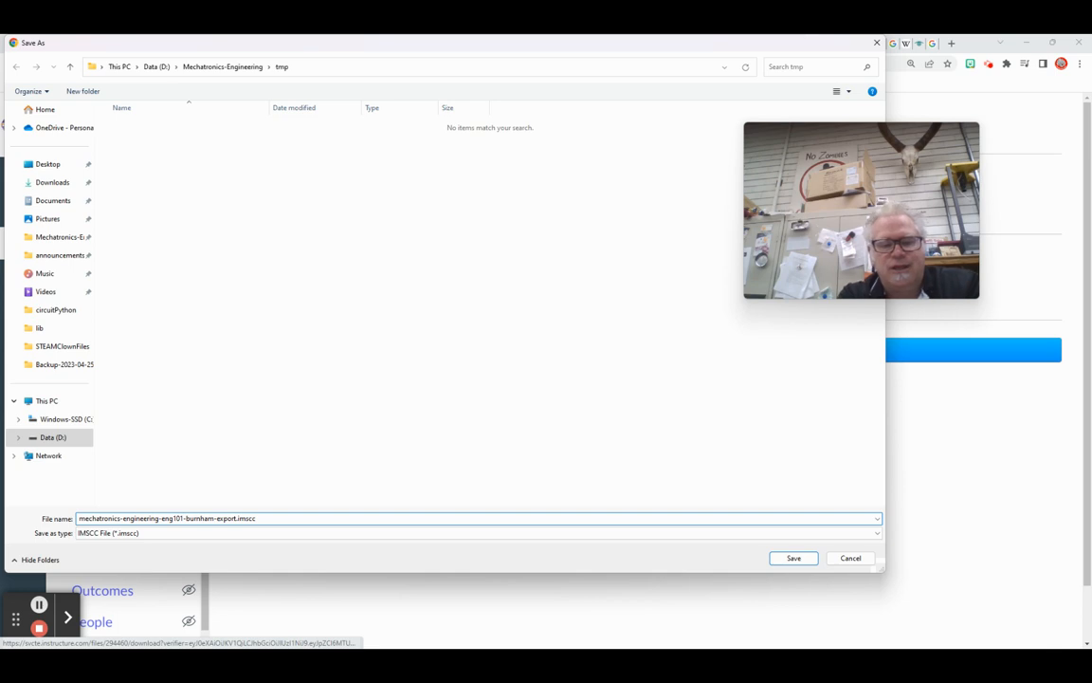
{"action": "type", "text": "20"}
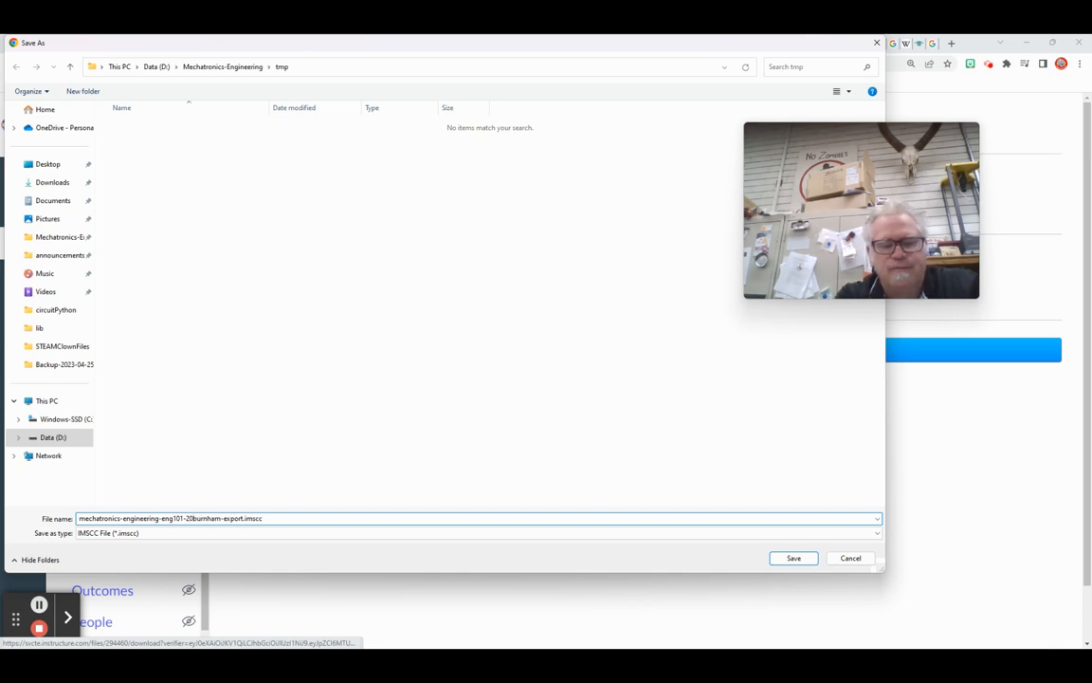
{"action": "type", "text": "22-202"}
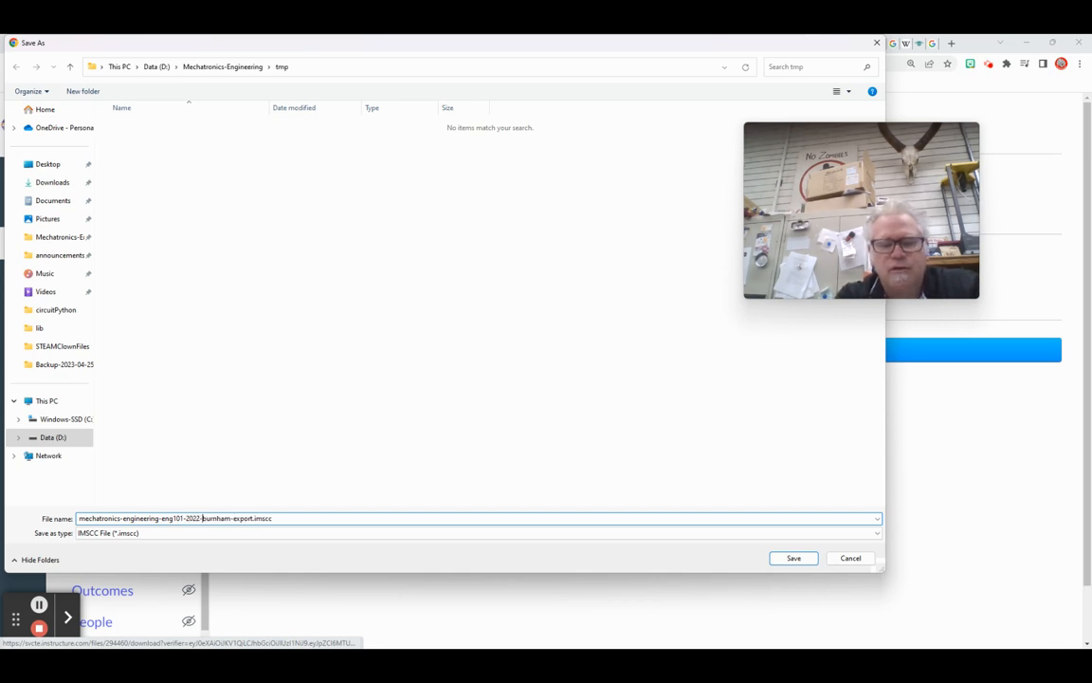
{"action": "type", "text": "3"}
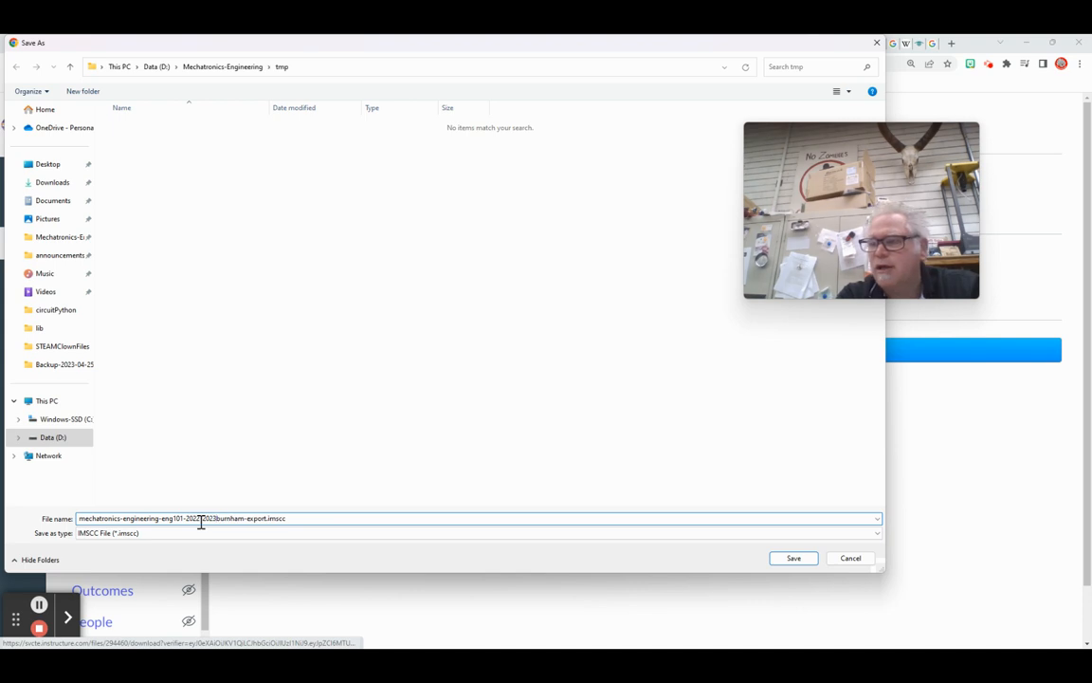
{"action": "type", "text": "-"}
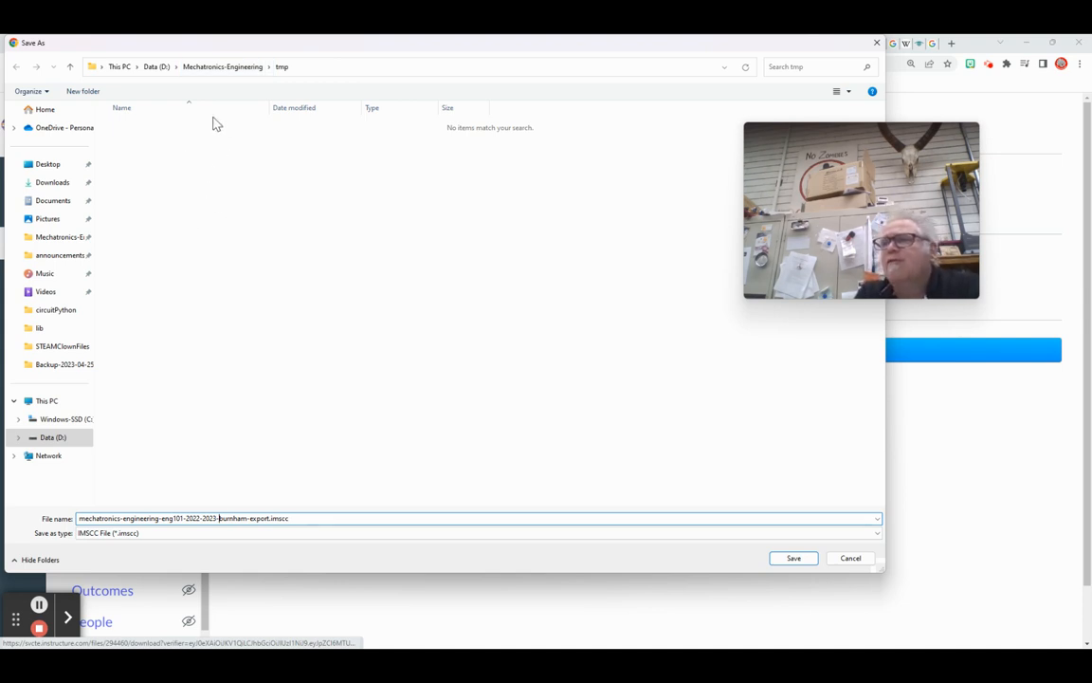
{"action": "left_click", "coordinate": [793, 559]}
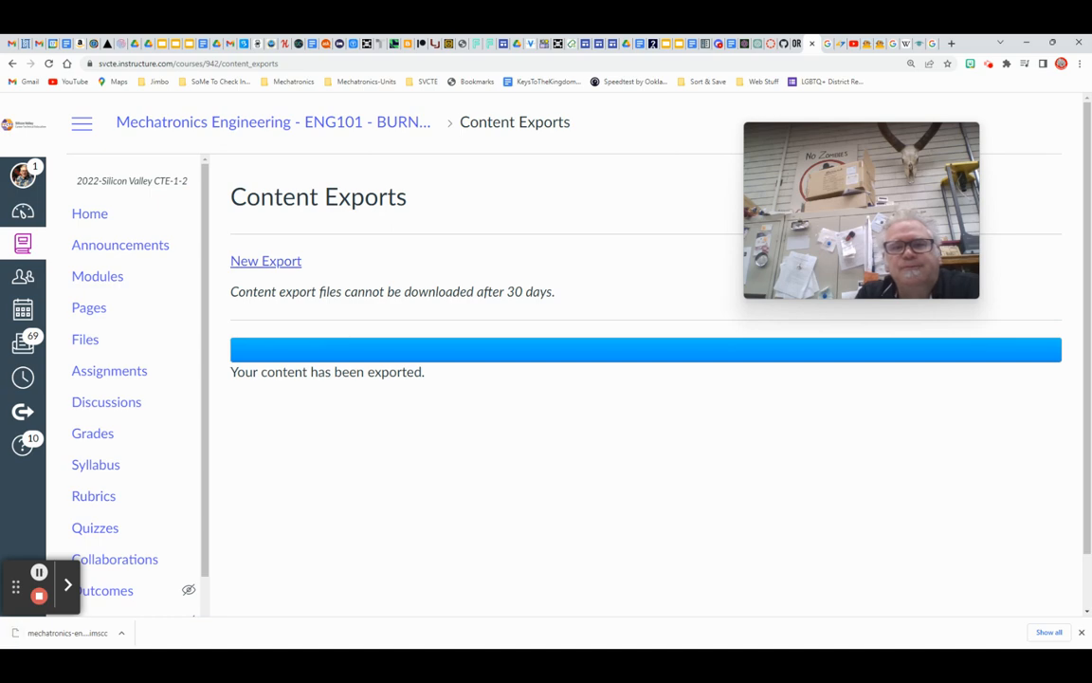
Step: Check the downloaded export file in the tmp folder, with the files sorted newest first by modification date
{"action": "left_click_drag", "start_coordinate": [1, 209], "coordinate": [391, 210]}
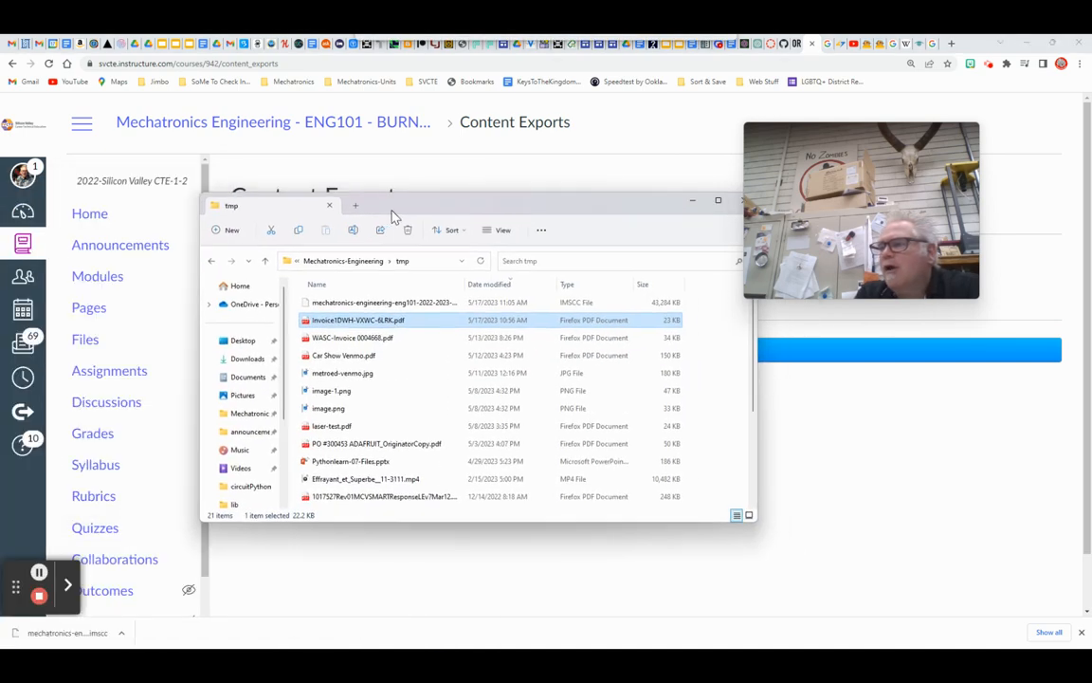
{"action": "scroll", "coordinate": [387, 391], "scroll_direction": "down", "scroll_amount": 3}
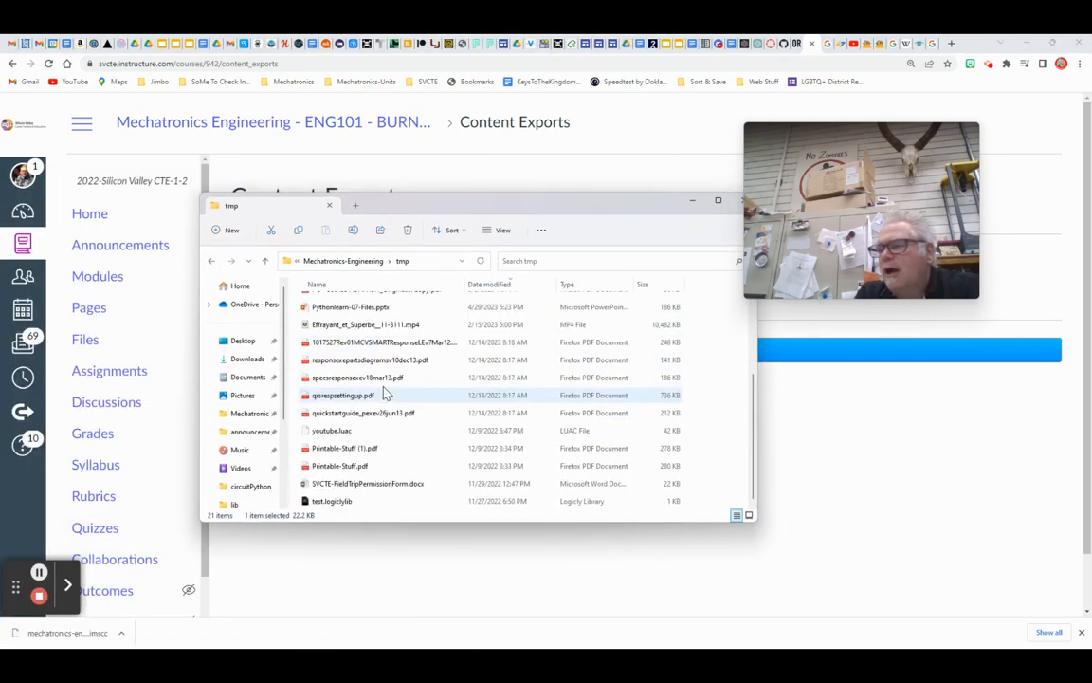
{"action": "scroll", "coordinate": [381, 379], "scroll_direction": "up", "scroll_amount": 3}
{"action": "left_click", "coordinate": [489, 284]}
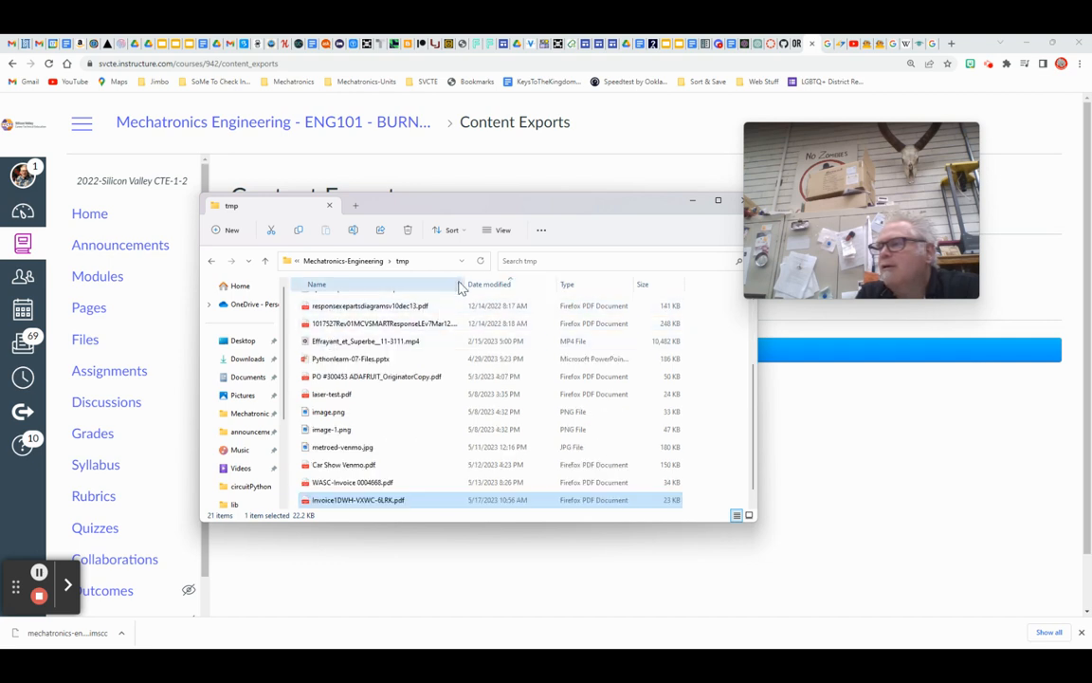
{"action": "left_click", "coordinate": [485, 284]}
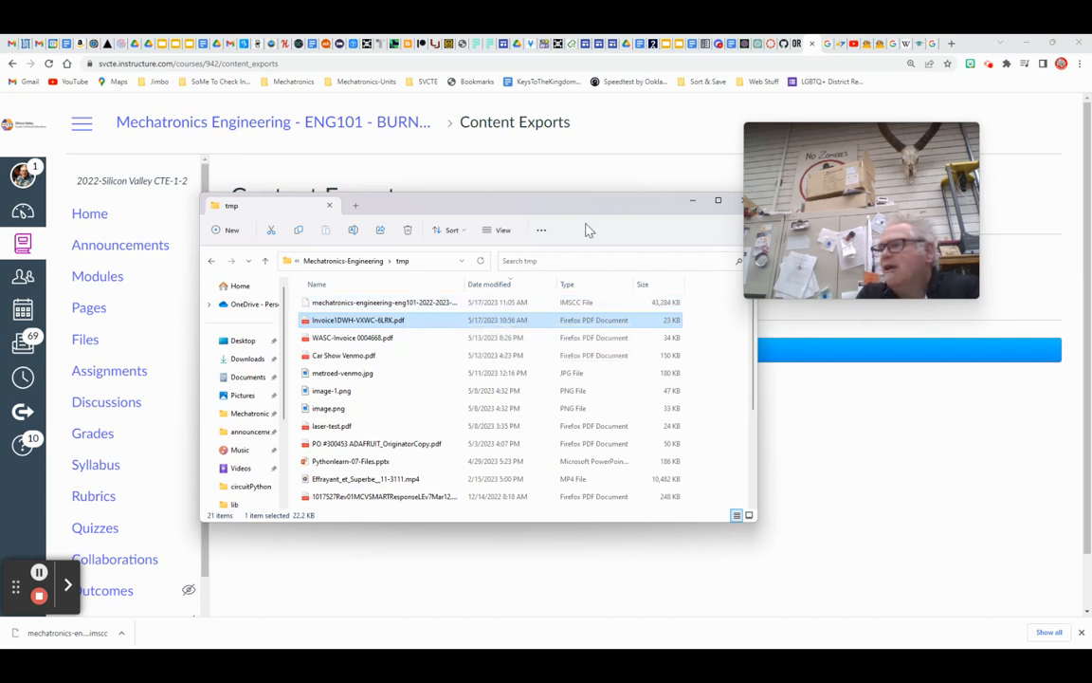
{"action": "left_click_drag", "start_coordinate": [593, 214], "coordinate": [0, 407]}
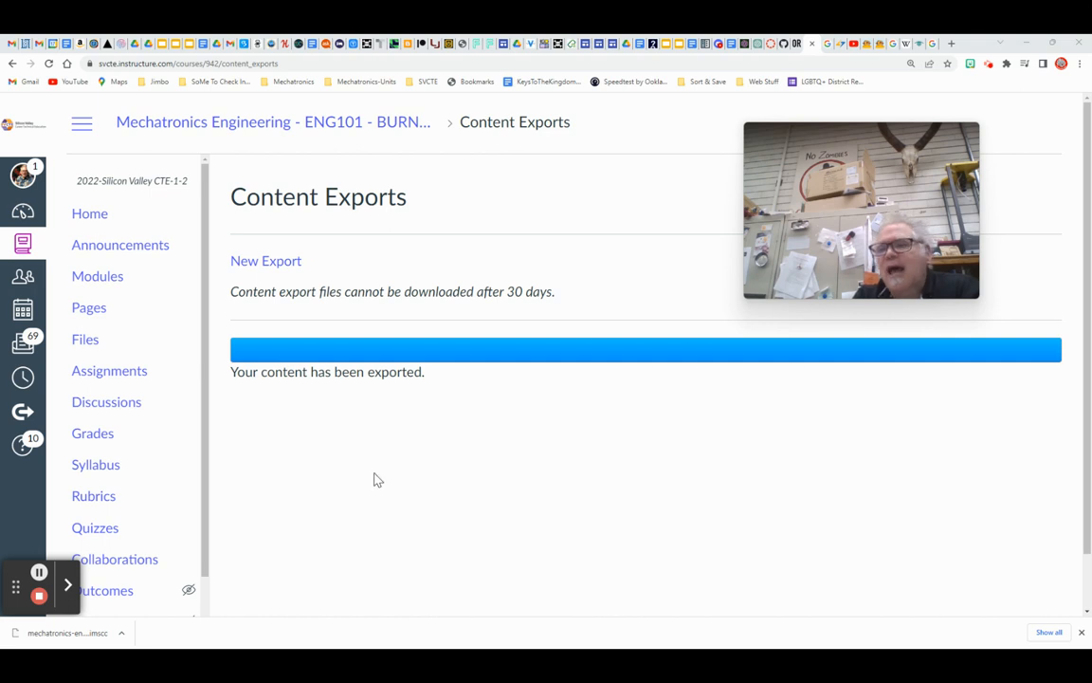
Step: Open the dashboard and review the published and unpublished courses
{"action": "left_click", "coordinate": [21, 215]}
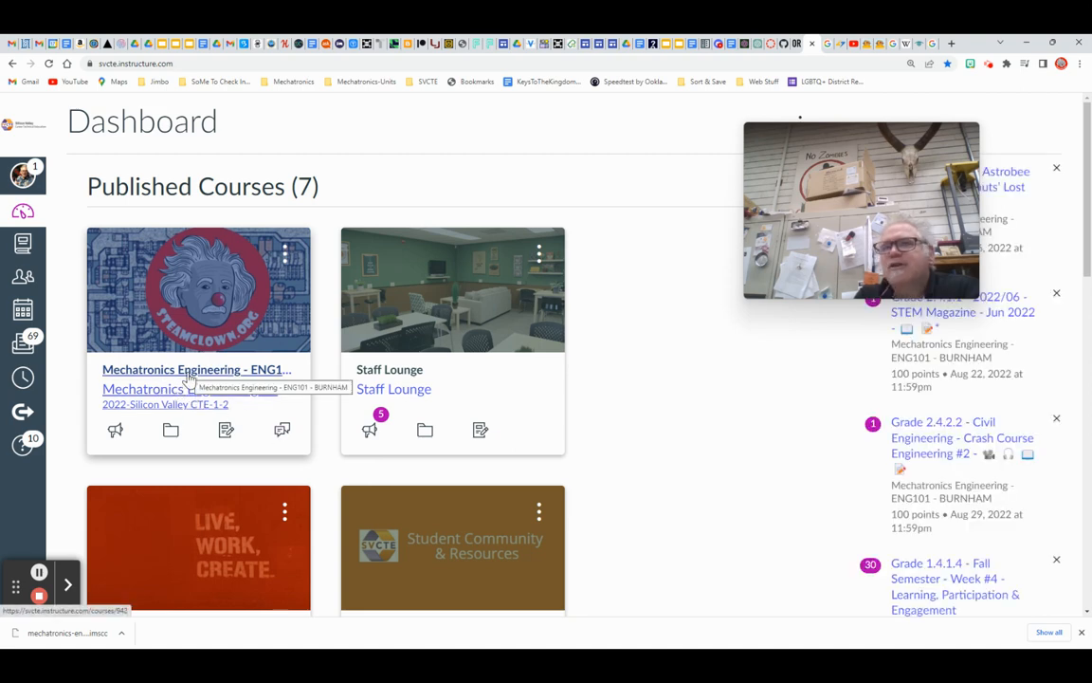
{"action": "scroll", "coordinate": [294, 387], "scroll_direction": "down", "scroll_amount": 7}
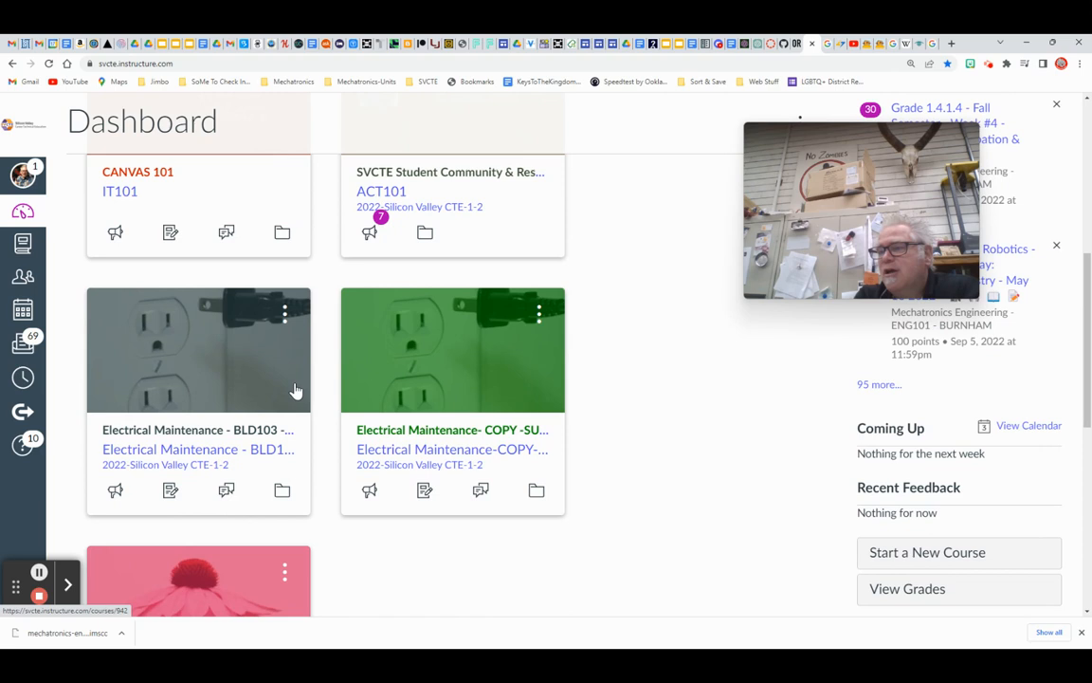
{"action": "scroll", "coordinate": [295, 390], "scroll_direction": "down", "scroll_amount": 4}
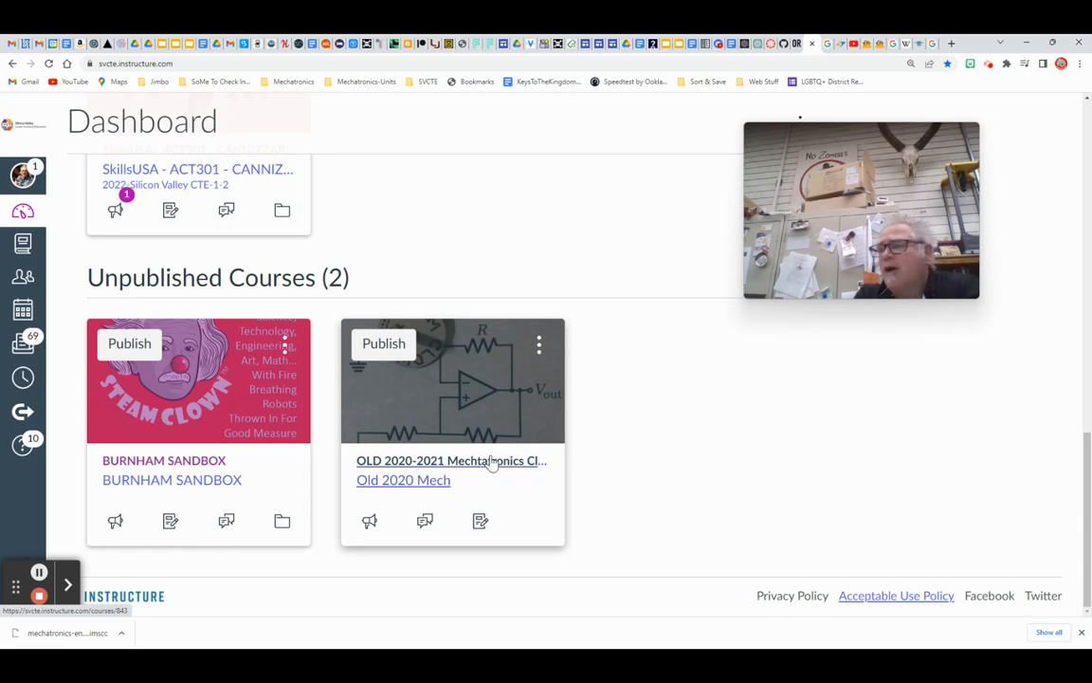
{"action": "scroll", "coordinate": [616, 484], "scroll_direction": "up", "scroll_amount": 3}
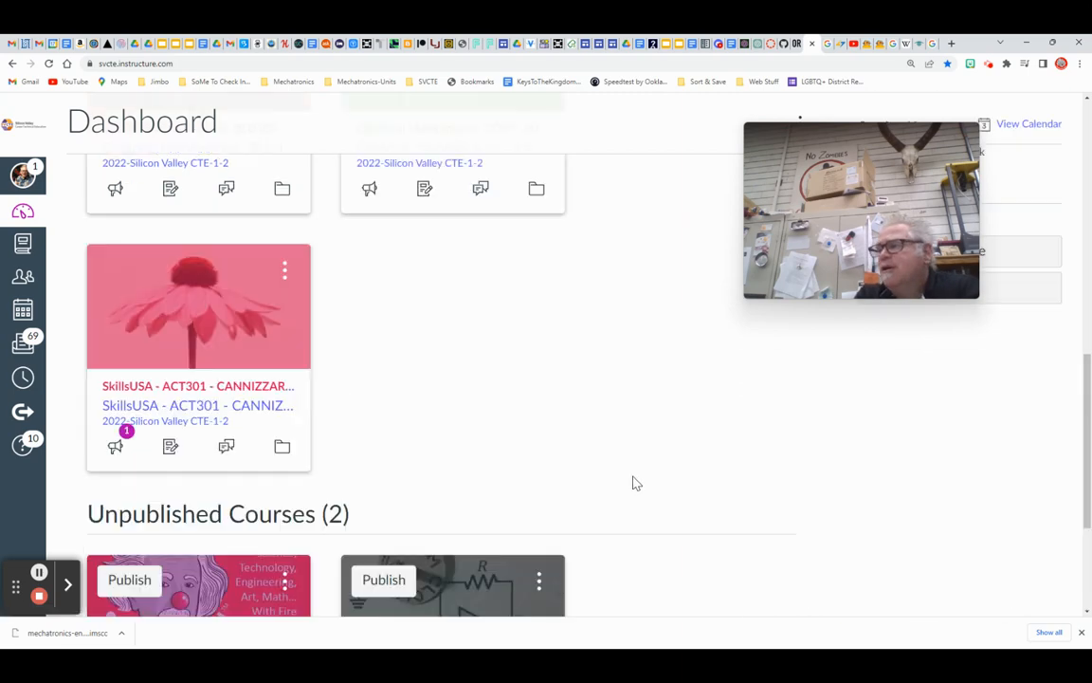
{"action": "scroll", "coordinate": [635, 484], "scroll_direction": "up", "scroll_amount": 5}
{"action": "mouse_move", "coordinate": [868, 182]}
{"action": "left_click_drag", "start_coordinate": [869, 182], "coordinate": [726, 226]}
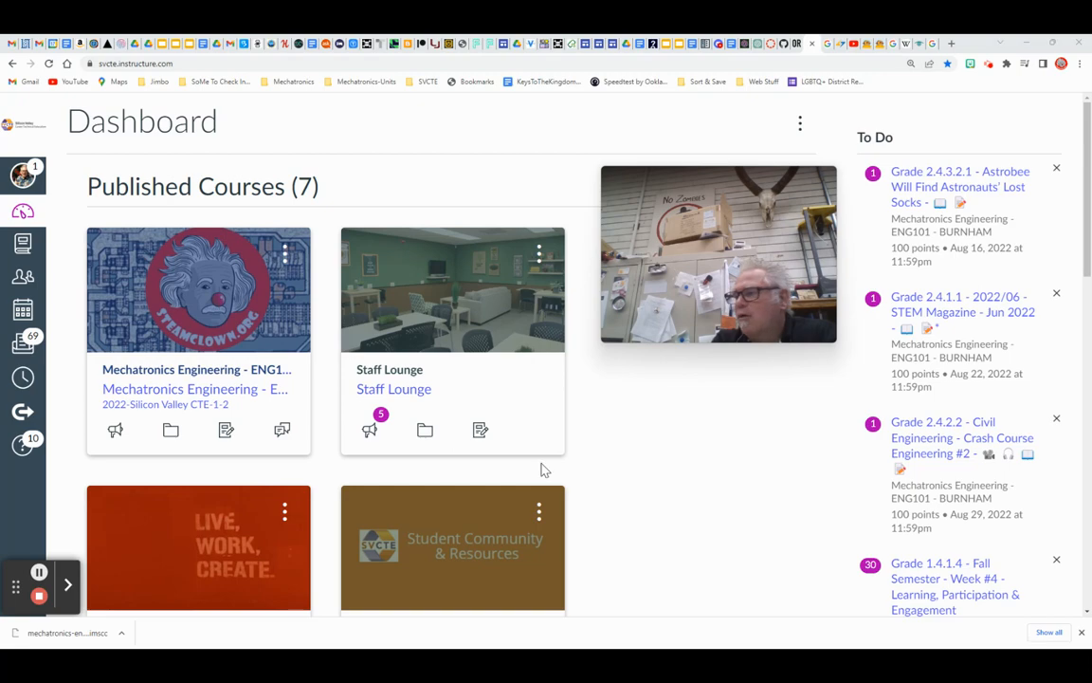
Step: Start a new course from the dashboard and enter backup Mechatronics 2022-2023 as its associated account
{"action": "scroll", "coordinate": [605, 463], "scroll_direction": "down", "scroll_amount": 5}
{"action": "scroll", "coordinate": [605, 463], "scroll_direction": "down", "scroll_amount": 2}
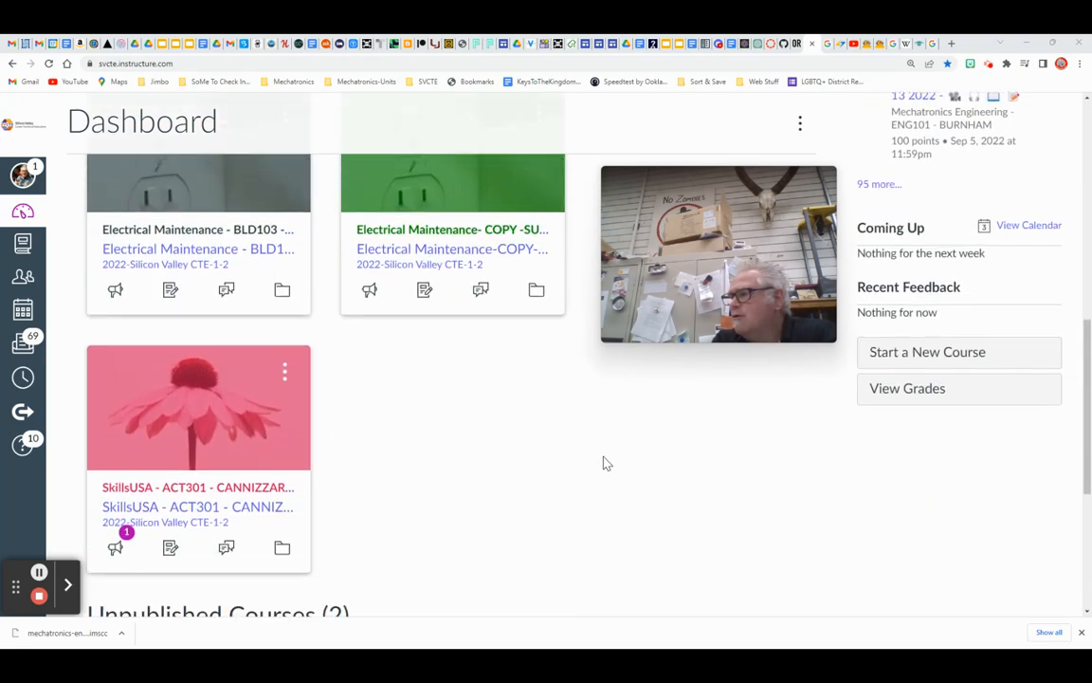
{"action": "scroll", "coordinate": [605, 464], "scroll_direction": "up", "scroll_amount": 2}
{"action": "scroll", "coordinate": [1002, 502], "scroll_direction": "down", "scroll_amount": 4}
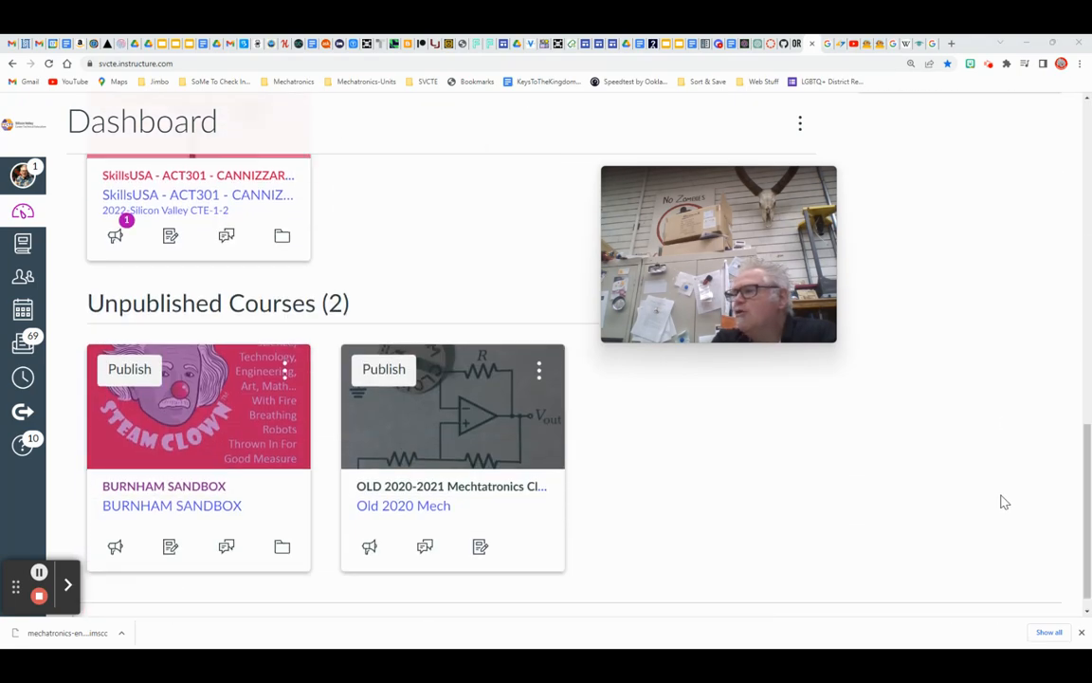
{"action": "scroll", "coordinate": [964, 463], "scroll_direction": "up", "scroll_amount": 2}
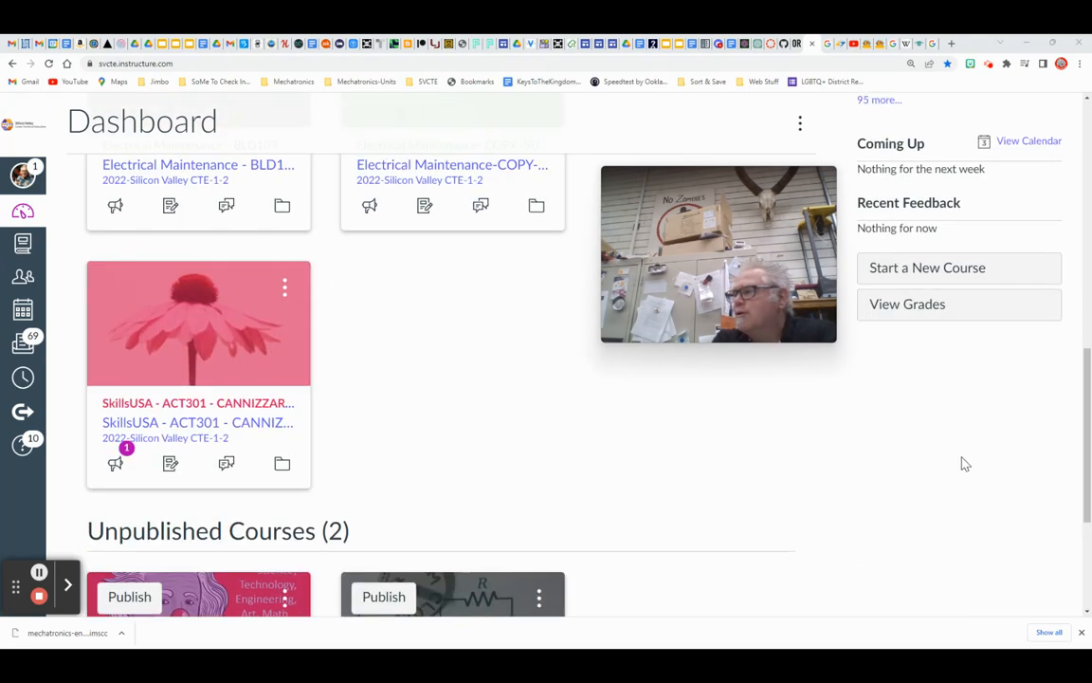
{"action": "left_click", "coordinate": [901, 270]}
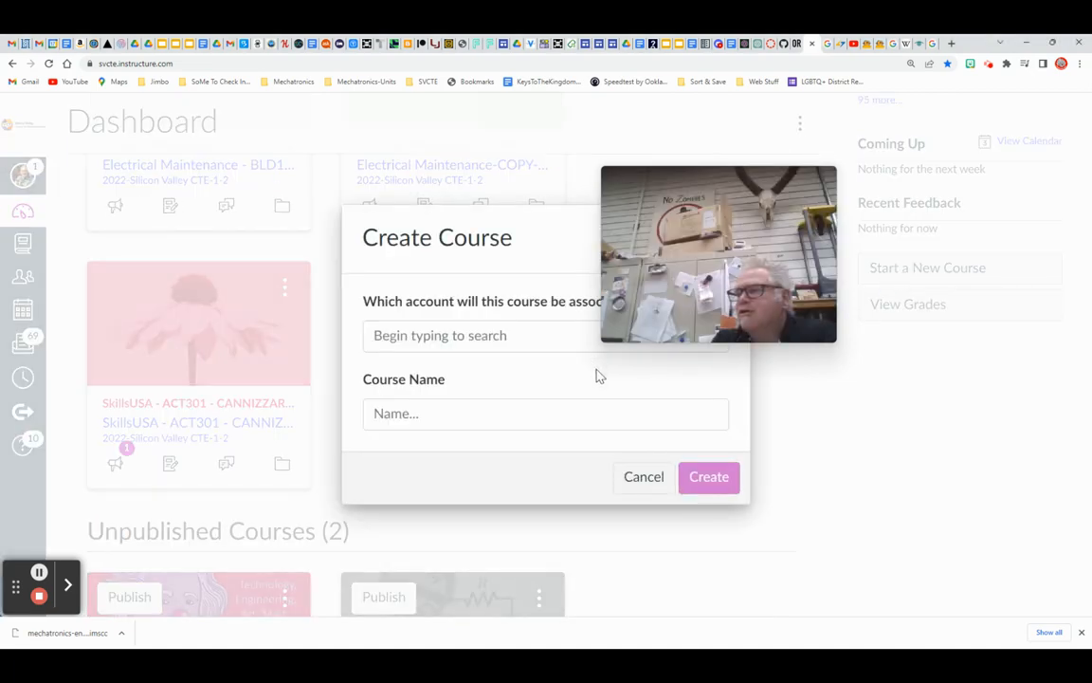
{"action": "left_click", "coordinate": [388, 331]}
{"action": "type", "text": "b"}
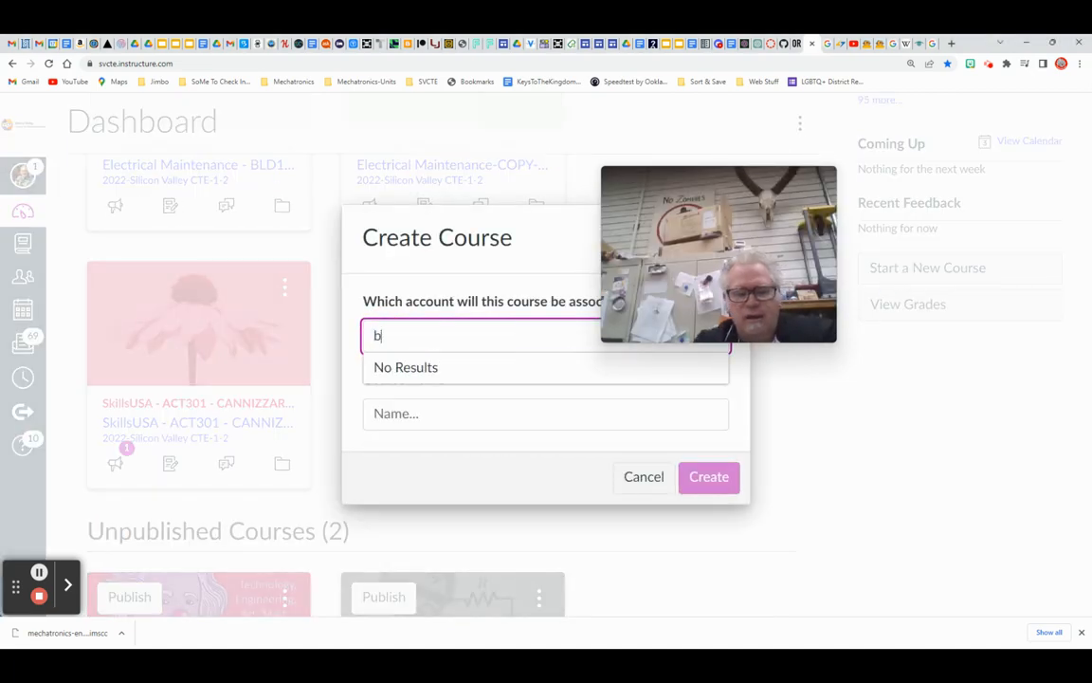
{"action": "type", "text": "ackup"}
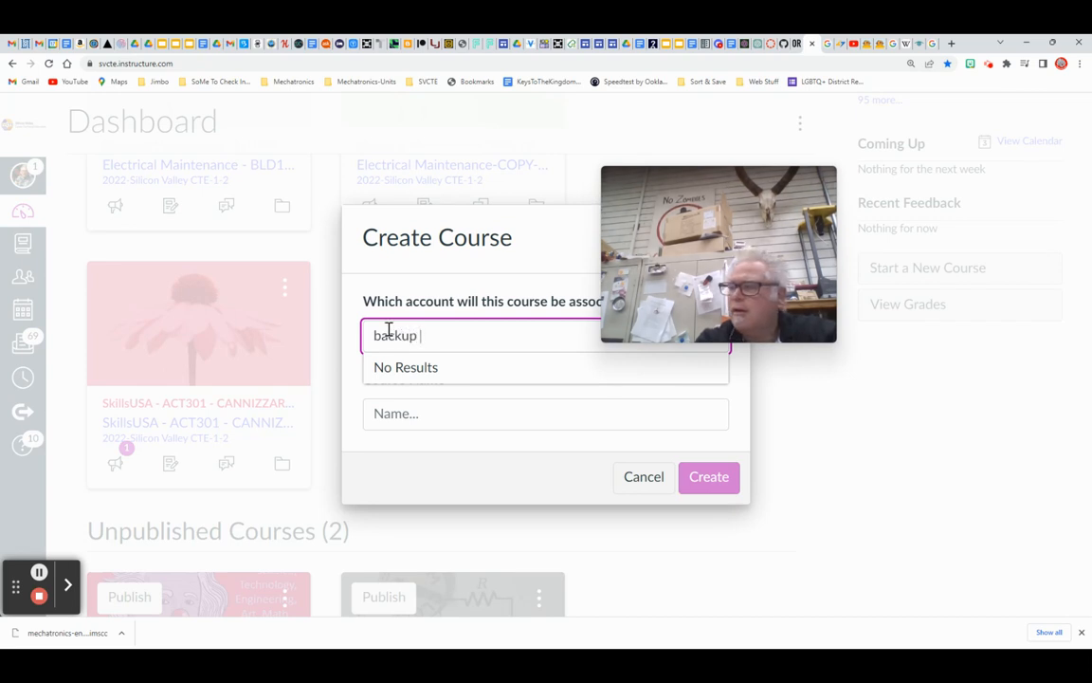
{"action": "type", "text": " Mecha"}
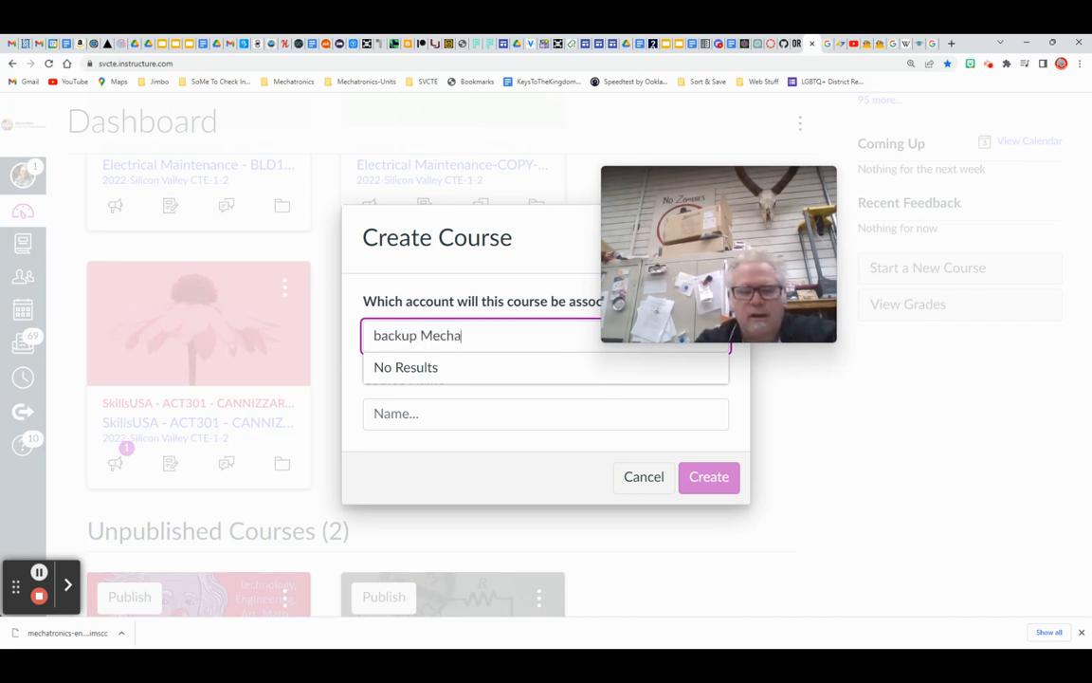
{"action": "type", "text": "tronics "}
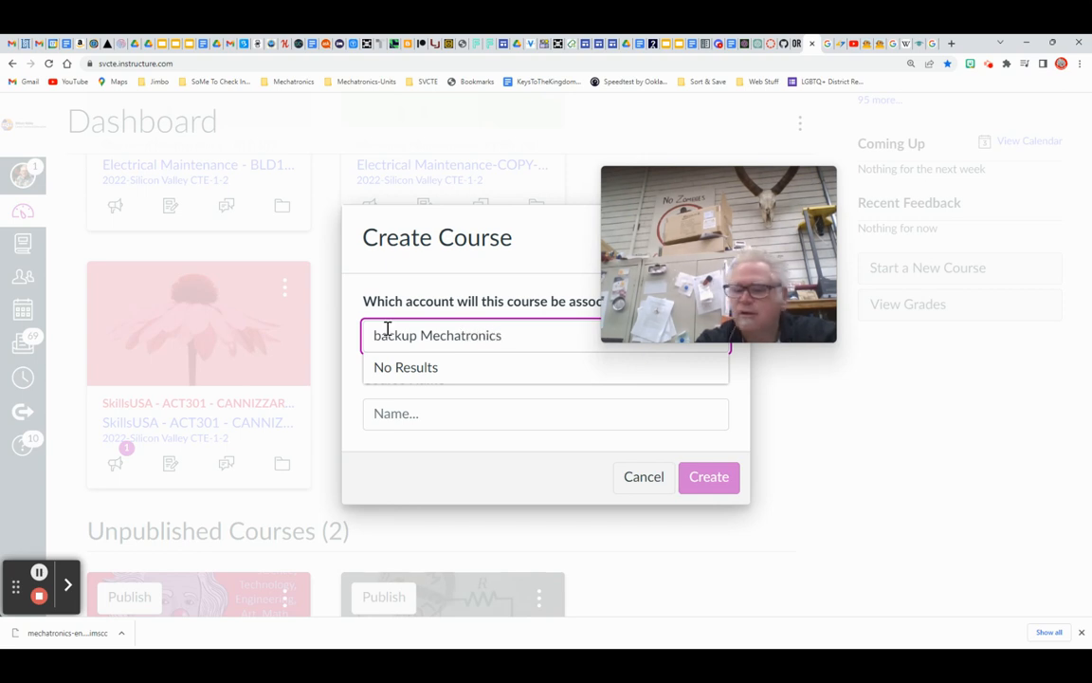
{"action": "type", "text": "2022-2023"}
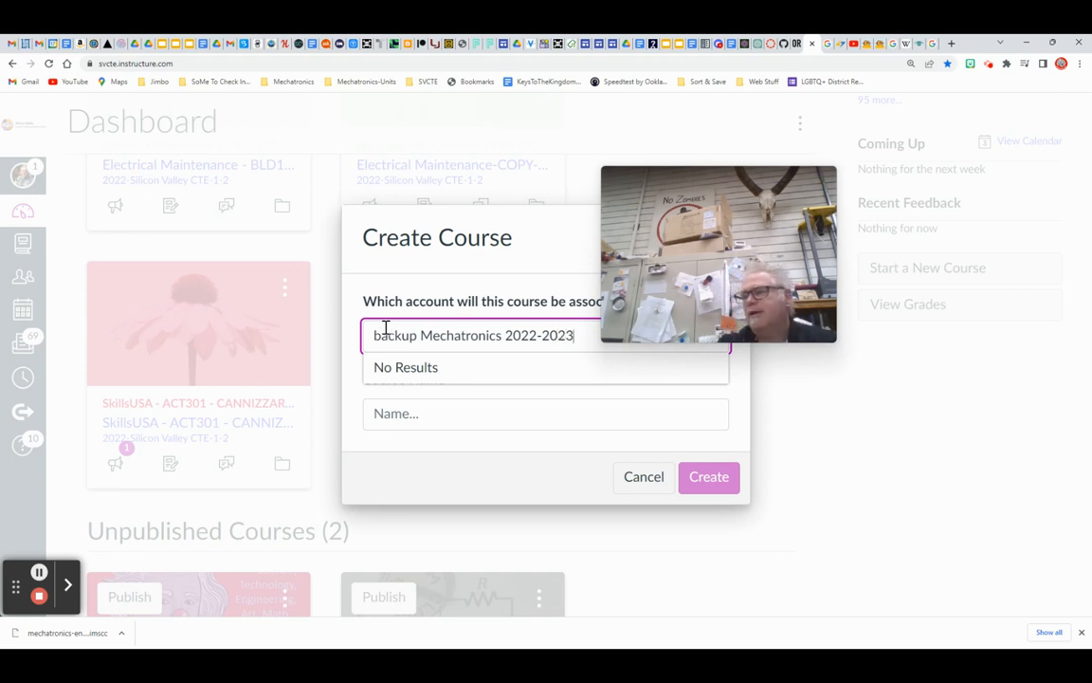
Step: Copy the text backup Mechatronics 2022-2023 from the account field into the course name
{"action": "left_click", "coordinate": [428, 410]}
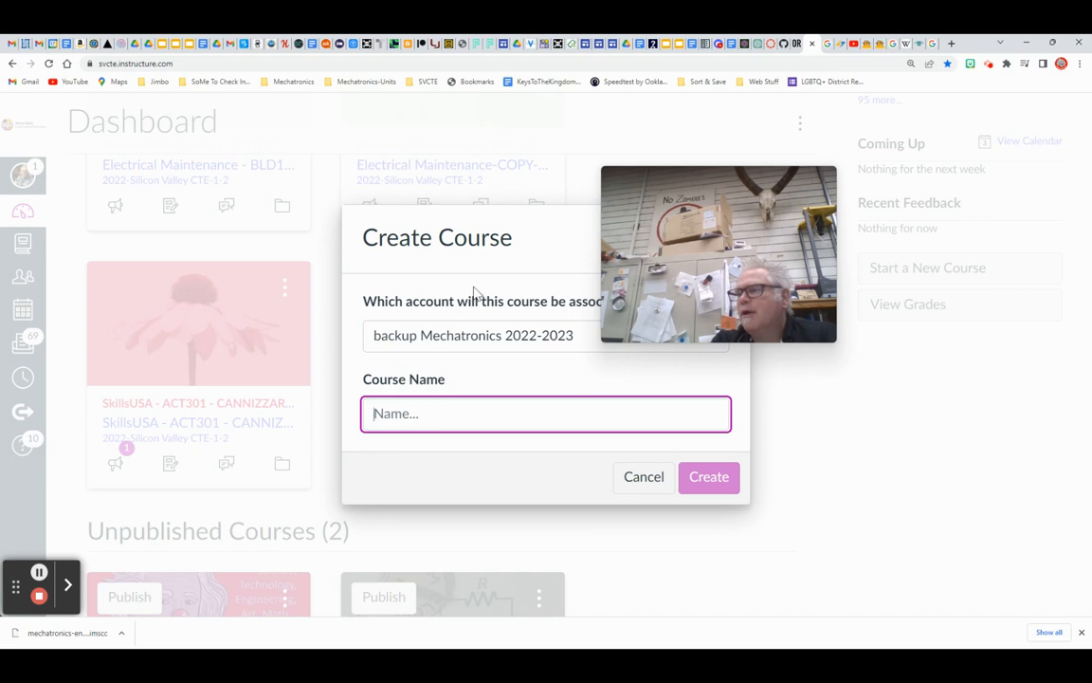
{"action": "left_click_drag", "start_coordinate": [505, 244], "coordinate": [459, 248]}
{"action": "left_click", "coordinate": [546, 244]}
{"action": "left_click_drag", "start_coordinate": [678, 188], "coordinate": [816, 219]}
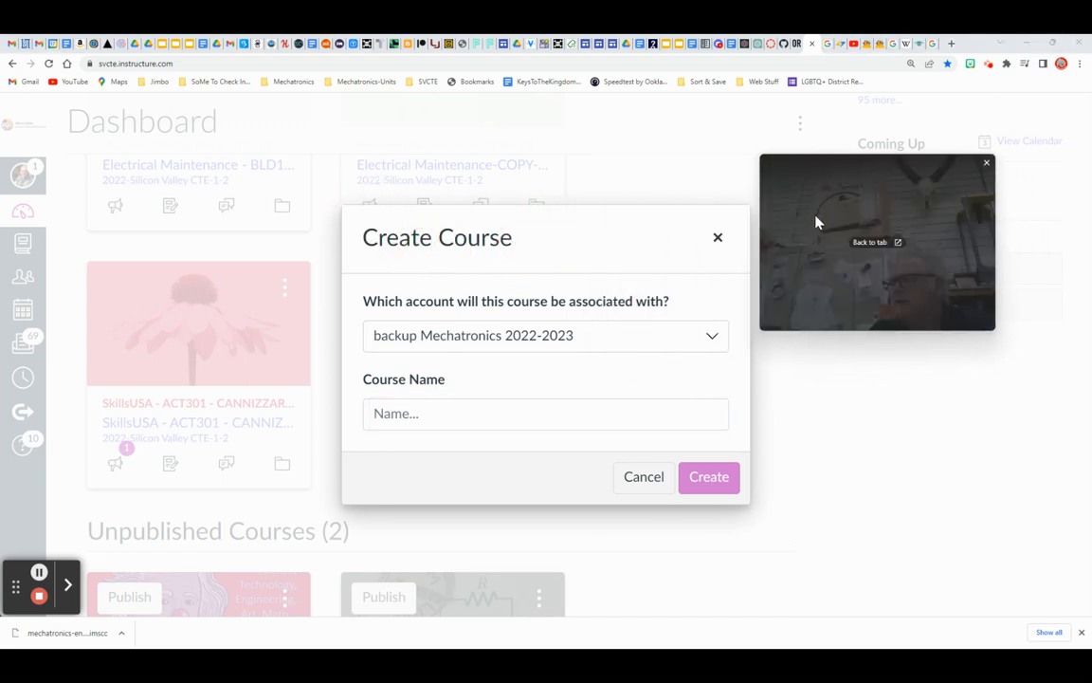
{"action": "left_click_drag", "start_coordinate": [372, 335], "coordinate": [581, 333]}
{"action": "key", "text": "ctrl+c"}
{"action": "left_click", "coordinate": [440, 413]}
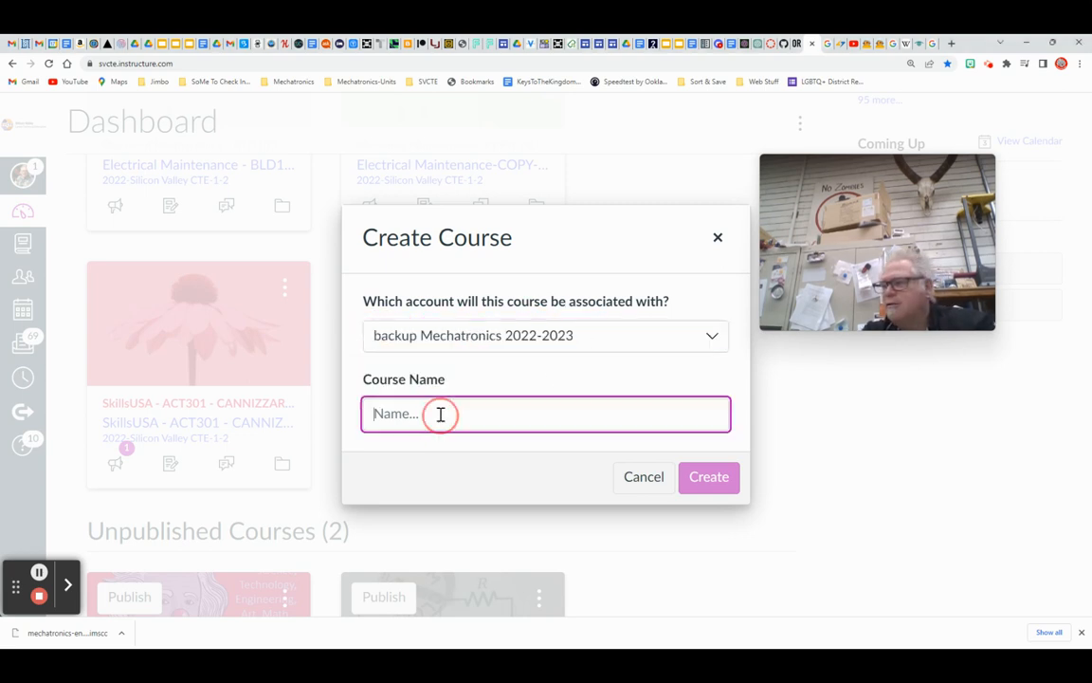
{"action": "key", "text": "ctrl+v"}
Step: Replace the associated account text with the Silicon Valley CTE account and create the backup Mechatronics 2022-2023 course
{"action": "left_click", "coordinate": [715, 340]}
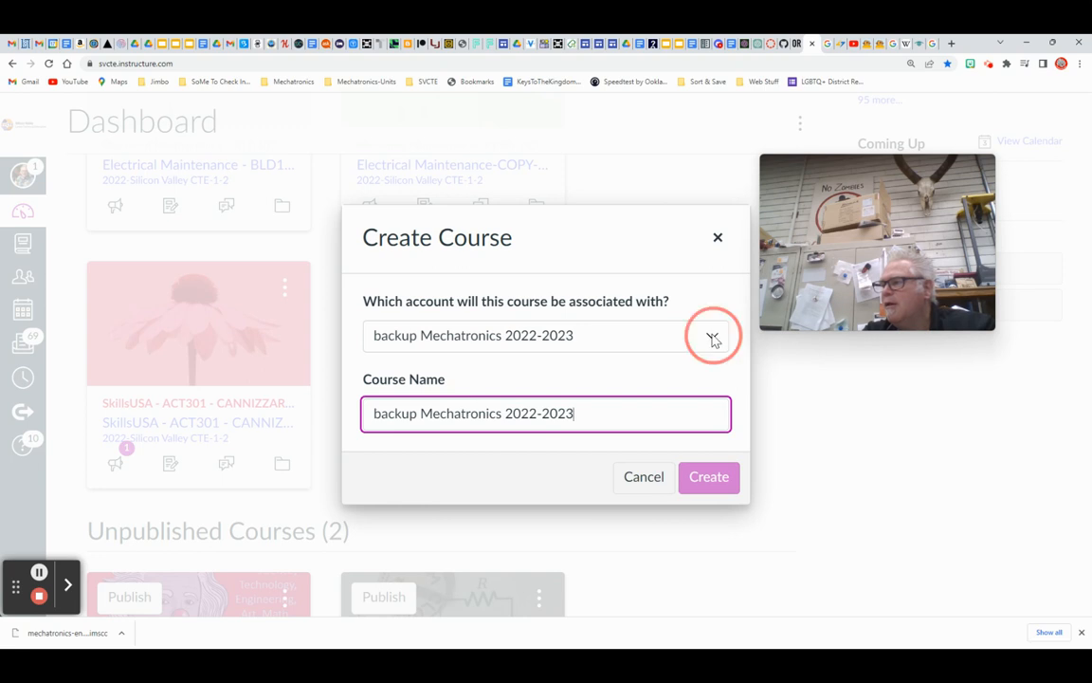
{"action": "left_click", "coordinate": [608, 338]}
{"action": "key", "text": "BackSpace"}
{"action": "key", "text": "BackSpace"}
{"action": "key", "text": "BackSpace"}
{"action": "key", "text": "BackSpace"}
{"action": "key", "text": "BackSpace"}
{"action": "key", "text": "BackSpace"}
{"action": "key", "text": "BackSpace"}
{"action": "key", "text": "BackSpace"}
{"action": "key", "text": "BackSpace"}
{"action": "key", "text": "BackSpace"}
{"action": "key", "text": "BackSpace"}
{"action": "key", "text": "BackSpace"}
{"action": "key", "text": "BackSpace"}
{"action": "key", "text": "BackSpace"}
{"action": "key", "text": "BackSpace"}
{"action": "key", "text": "BackSpace"}
{"action": "key", "text": "BackSpace"}
{"action": "key", "text": "BackSpace"}
{"action": "key", "text": "BackSpace"}
{"action": "key", "text": "BackSpace"}
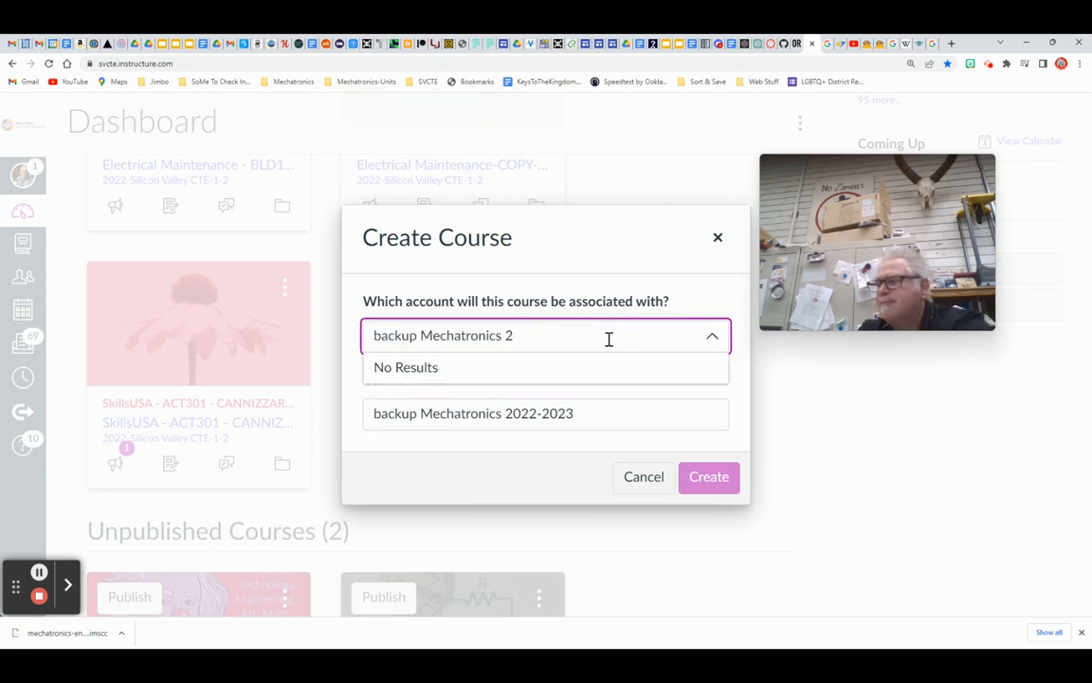
{"action": "key", "text": "BackSpace"}
{"action": "key", "text": "BackSpace"}
{"action": "key", "text": "BackSpace"}
{"action": "key", "text": "BackSpace"}
{"action": "key", "text": "BackSpace"}
{"action": "key", "text": "BackSpace"}
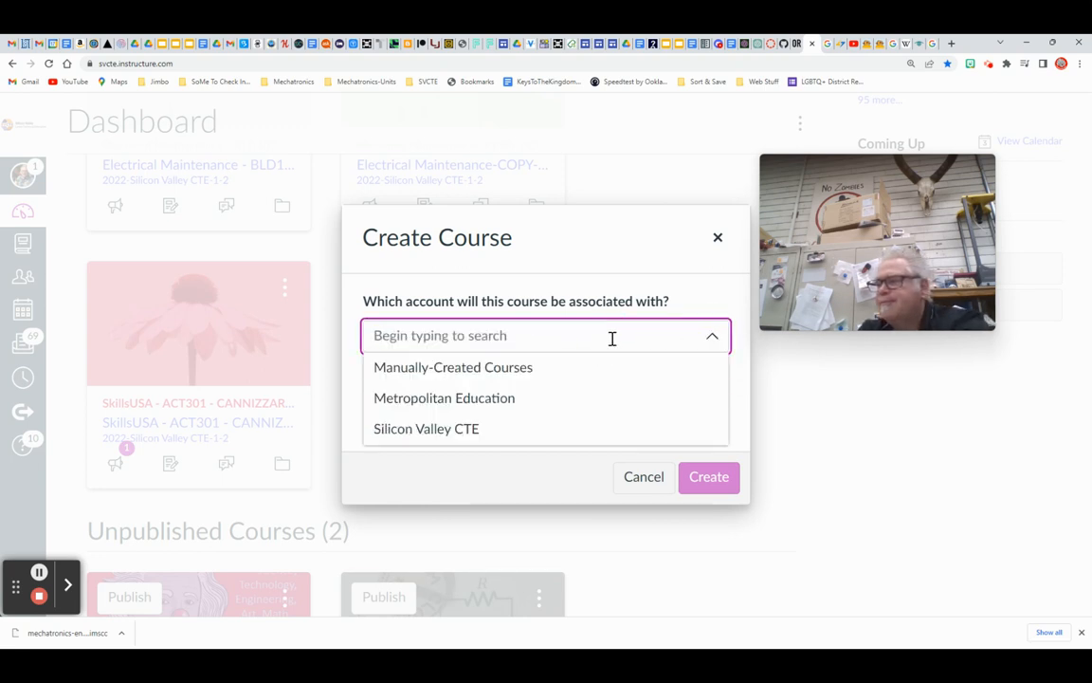
{"action": "left_click", "coordinate": [464, 431]}
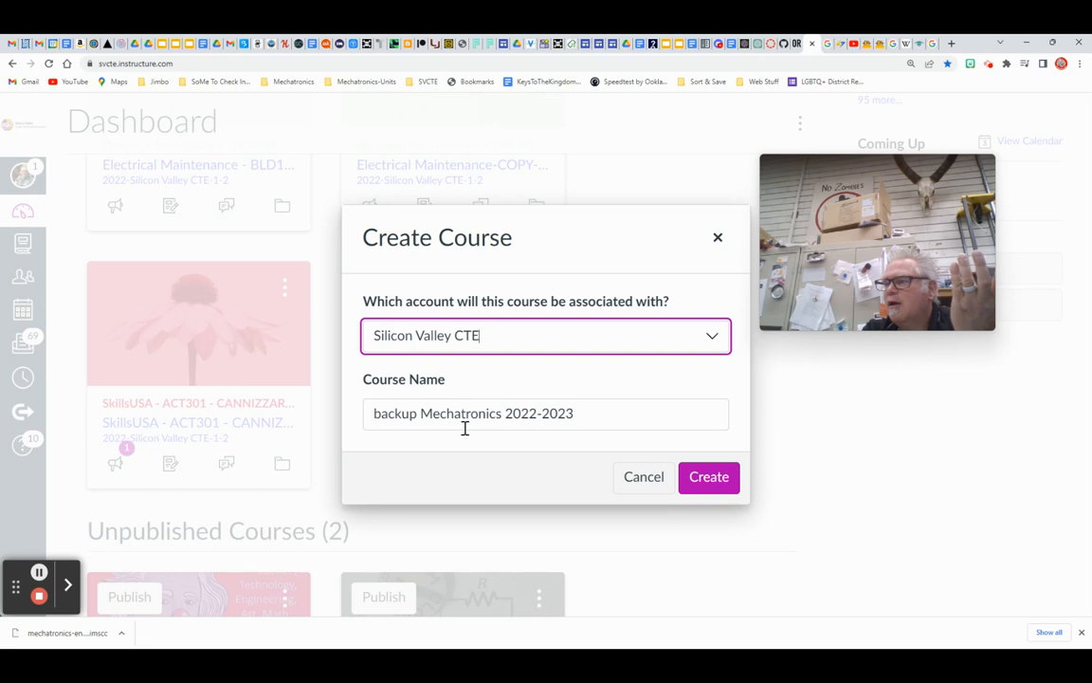
{"action": "left_click", "coordinate": [711, 483]}
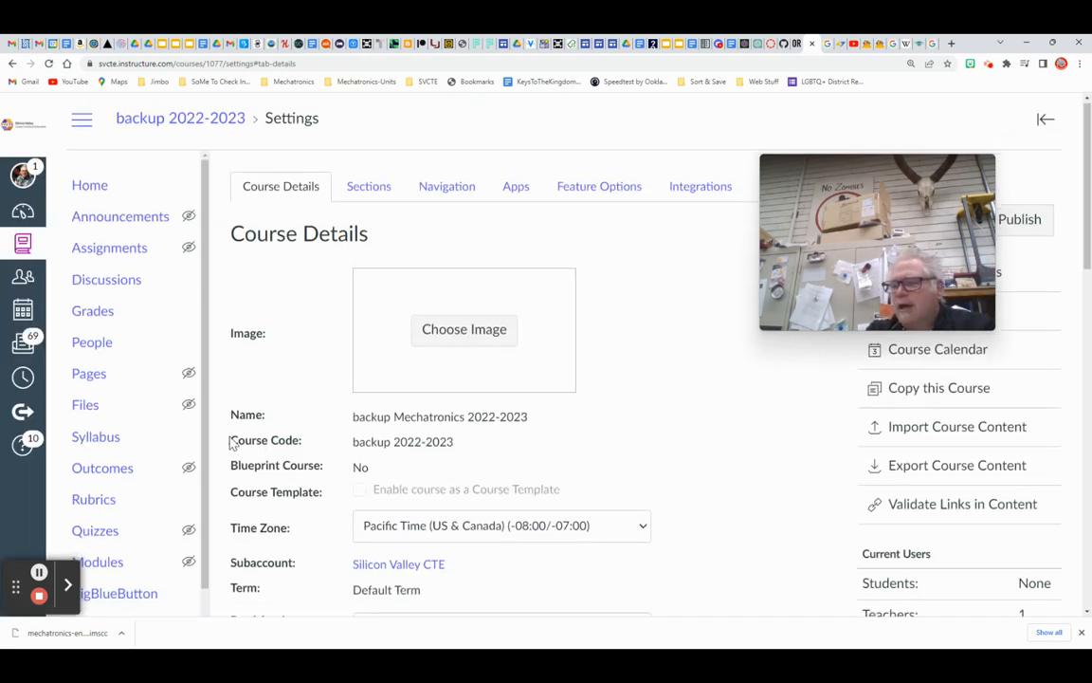
Step: Open the unpublished backup Mechatronics 2022-2023 course from the dashboard and go to its page for importing existing content
{"action": "left_click", "coordinate": [23, 217]}
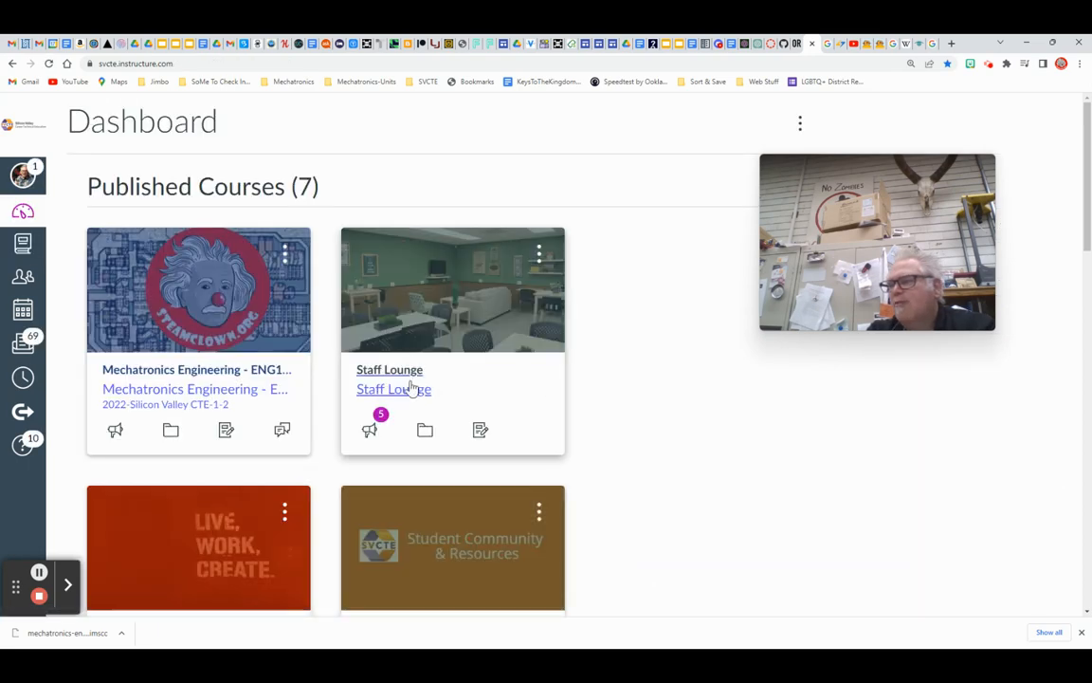
{"action": "scroll", "coordinate": [411, 389], "scroll_direction": "down", "scroll_amount": 15}
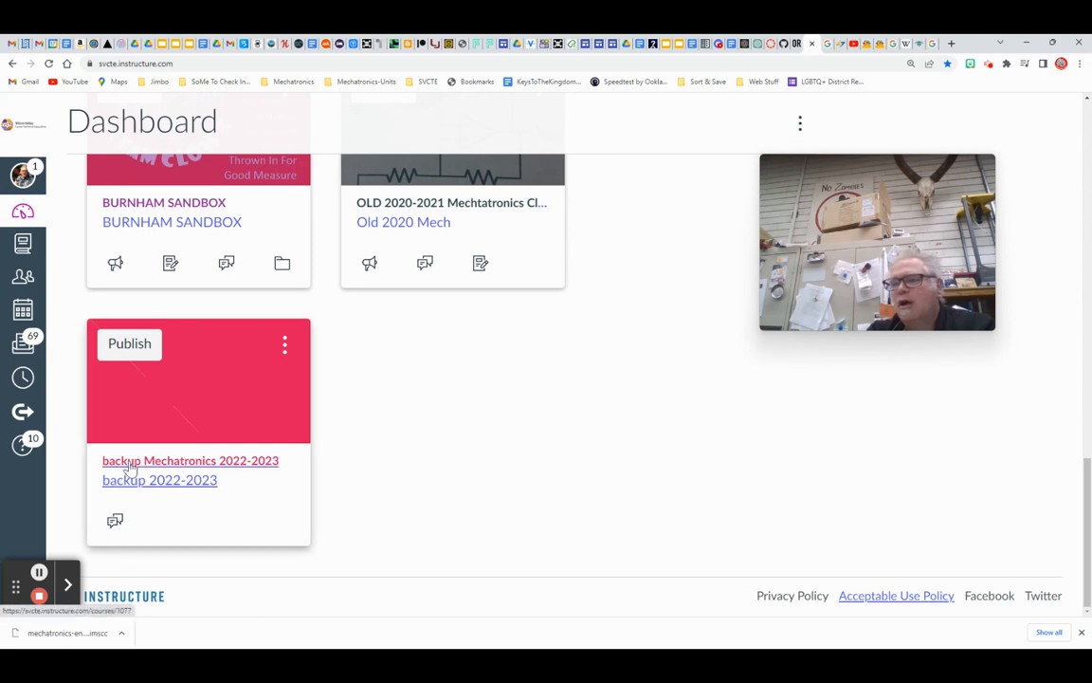
{"action": "left_click", "coordinate": [177, 468]}
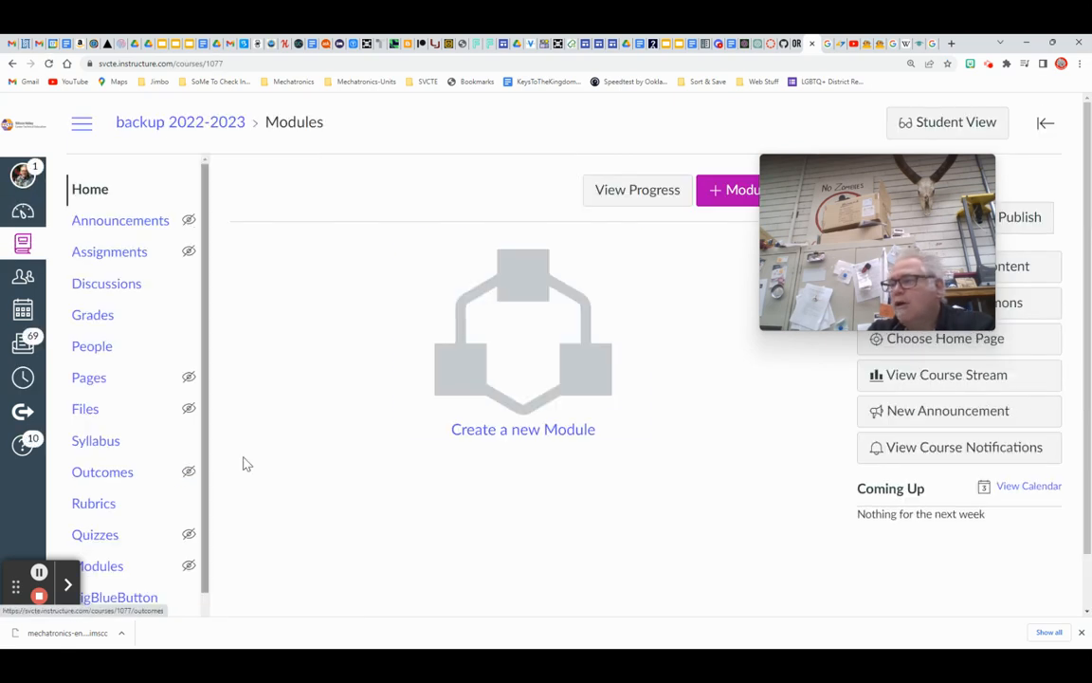
{"action": "left_click_drag", "start_coordinate": [899, 175], "coordinate": [662, 151]}
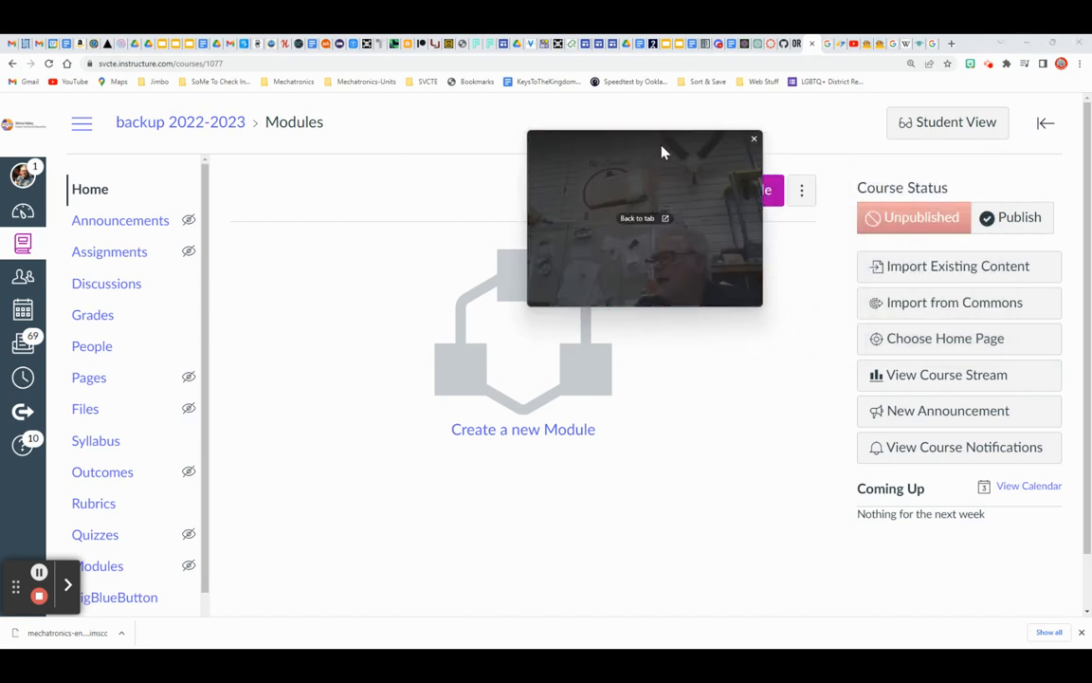
{"action": "left_click", "coordinate": [943, 270]}
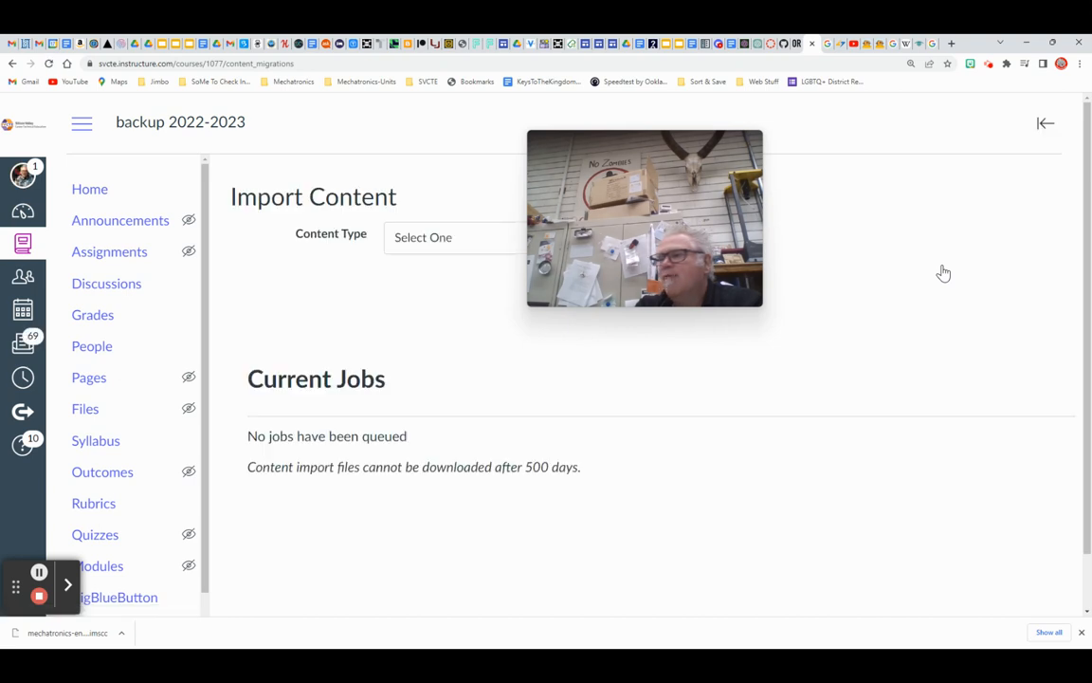
{"action": "left_click_drag", "start_coordinate": [653, 154], "coordinate": [877, 189]}
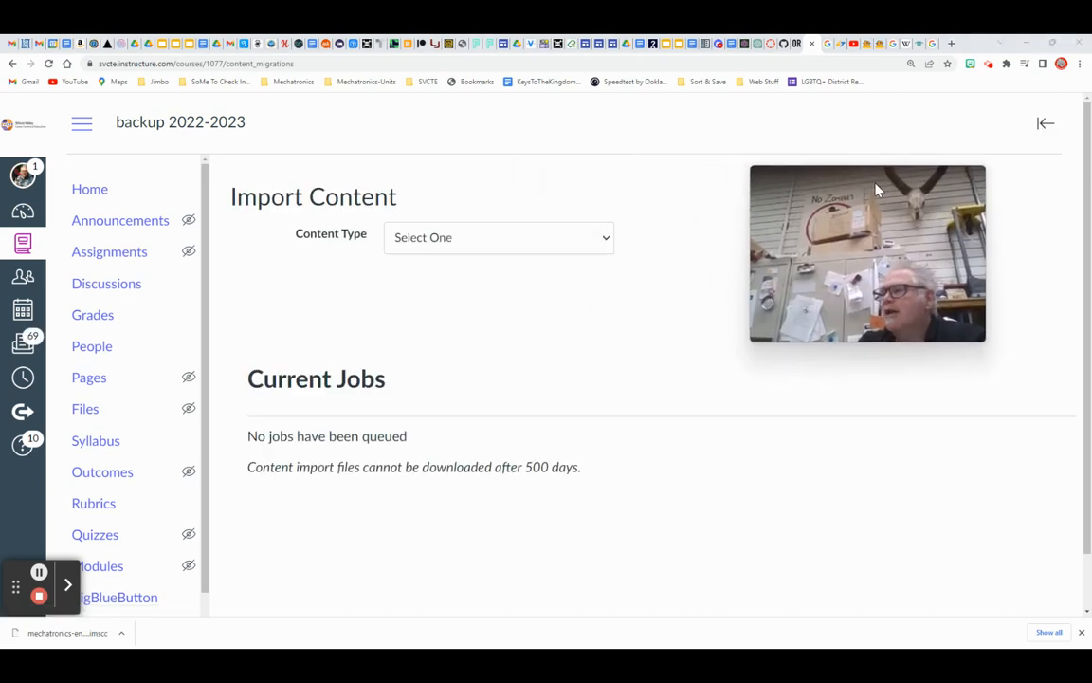
Step: Set the import's content type to Canvas Course Export Package and include all content
{"action": "left_click", "coordinate": [608, 240]}
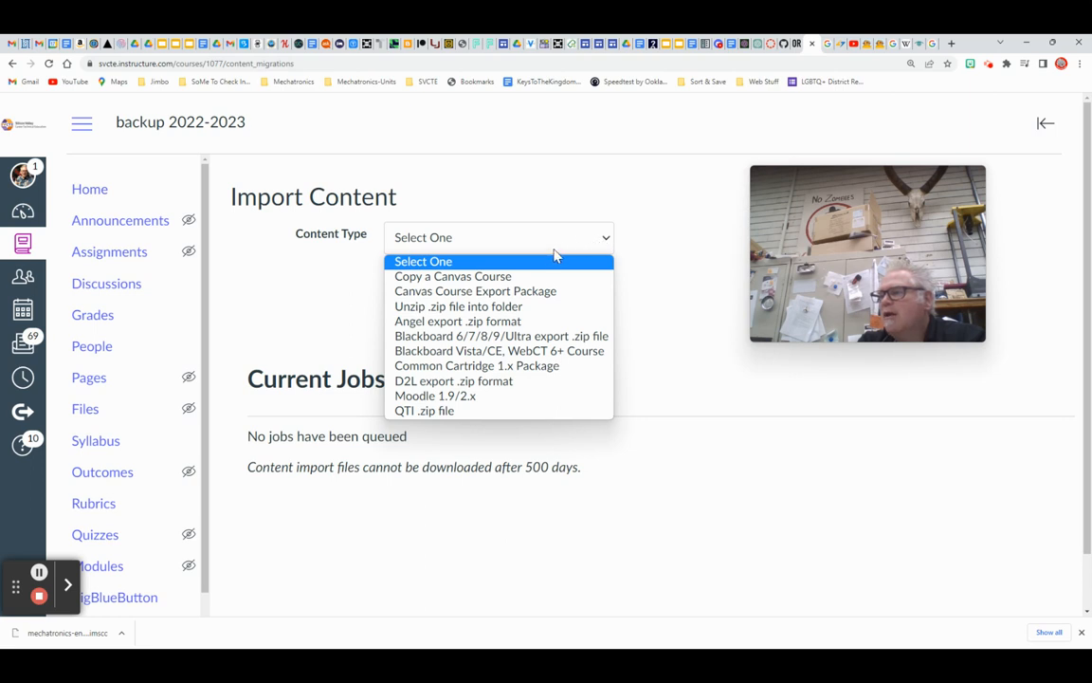
{"action": "left_click", "coordinate": [537, 296]}
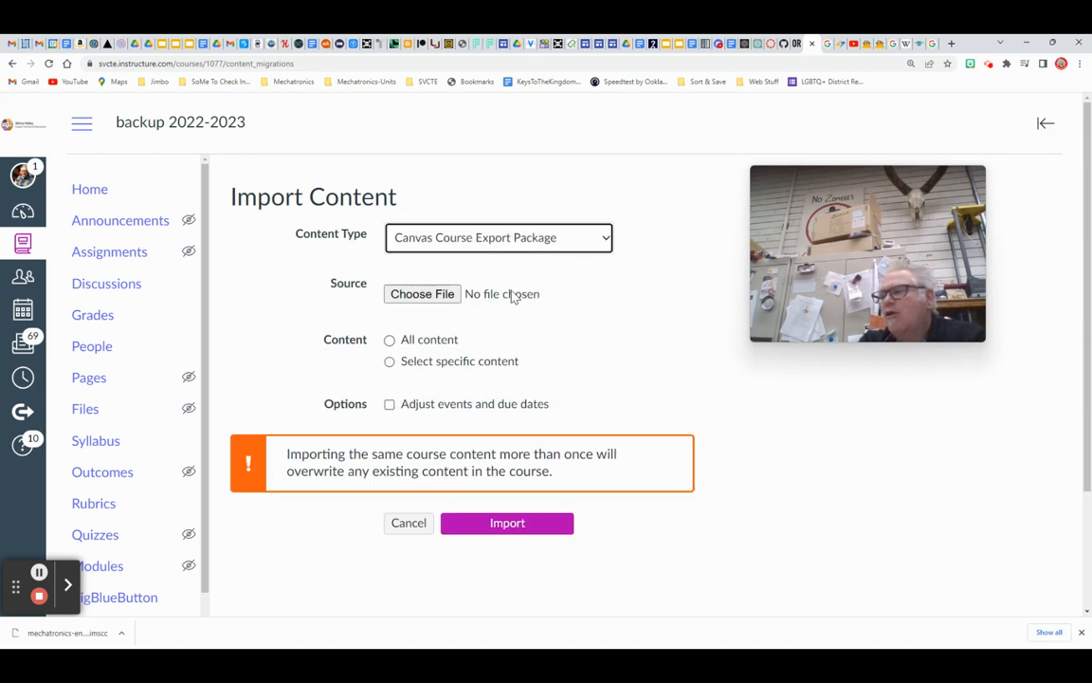
{"action": "left_click", "coordinate": [390, 340]}
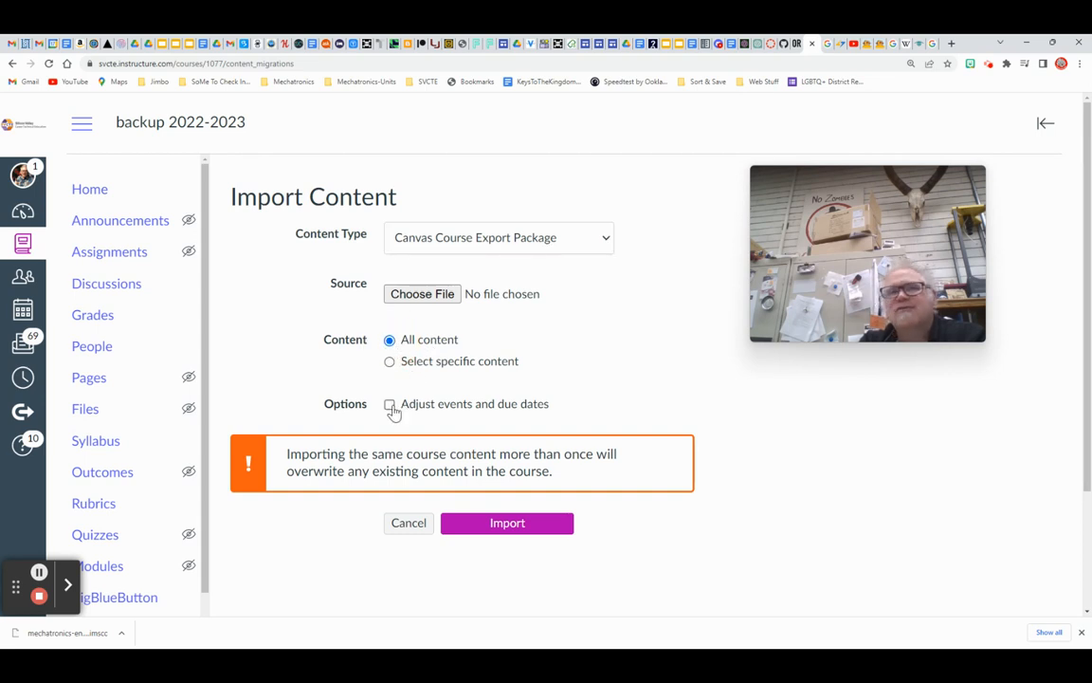
{"action": "left_click", "coordinate": [431, 296]}
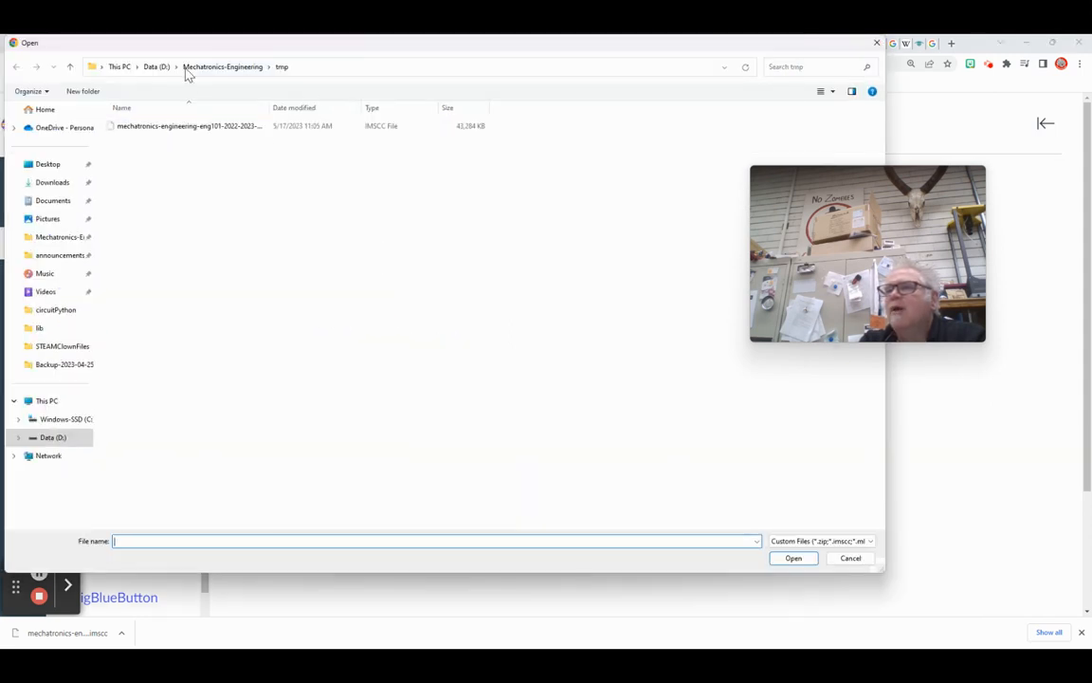
{"action": "left_click", "coordinate": [215, 130]}
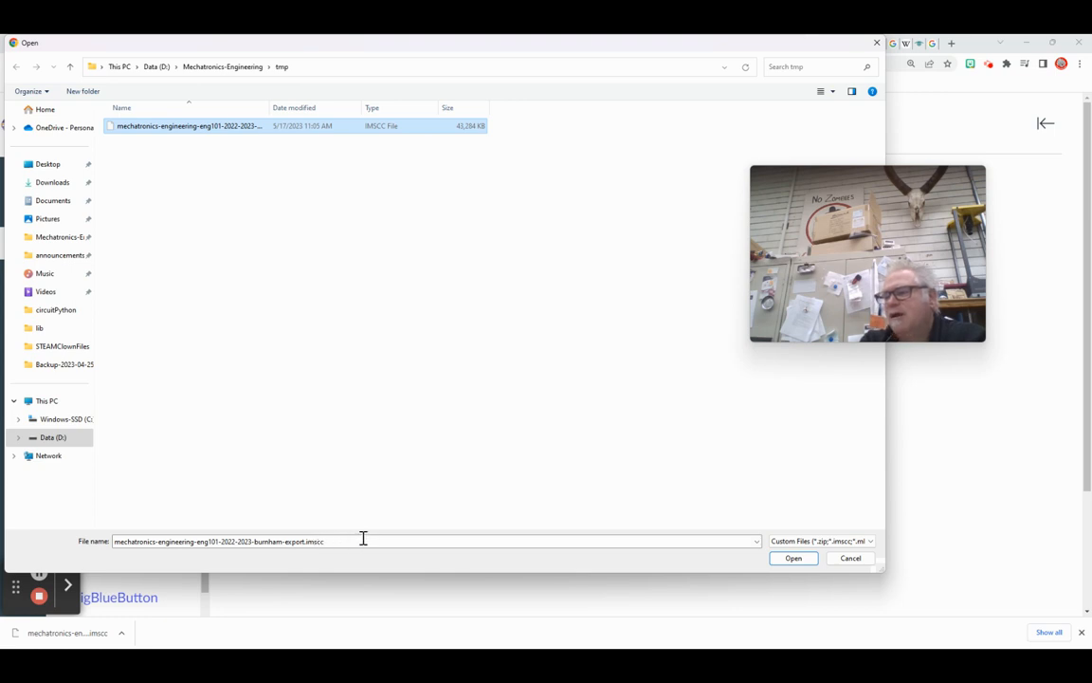
{"action": "left_click", "coordinate": [793, 559]}
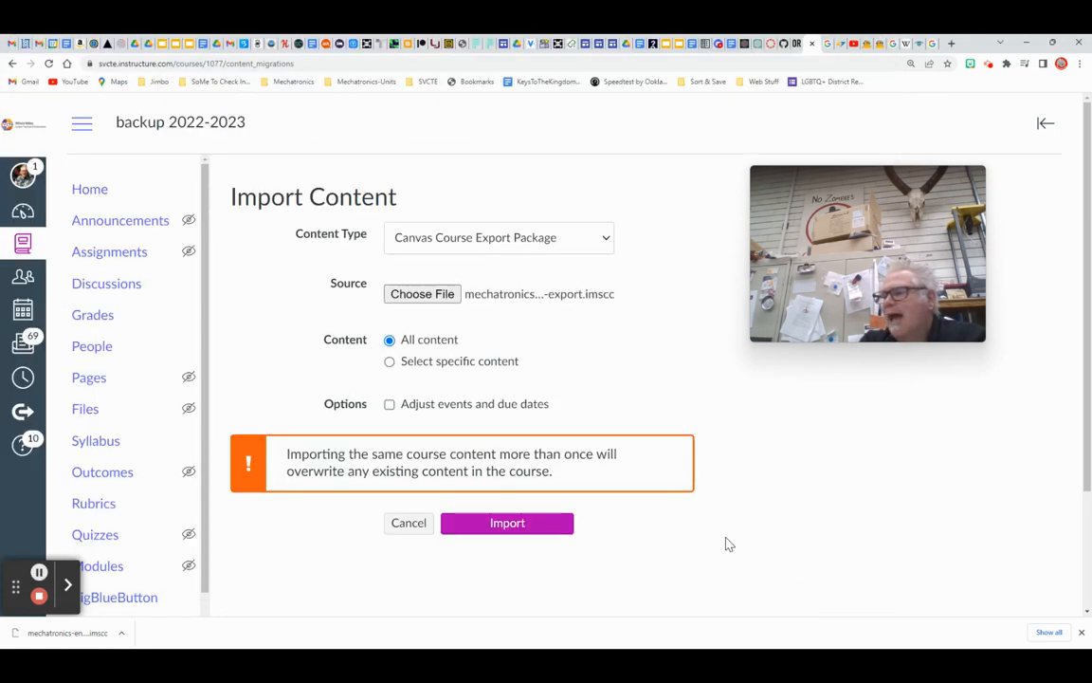
{"action": "left_click", "coordinate": [508, 527]}
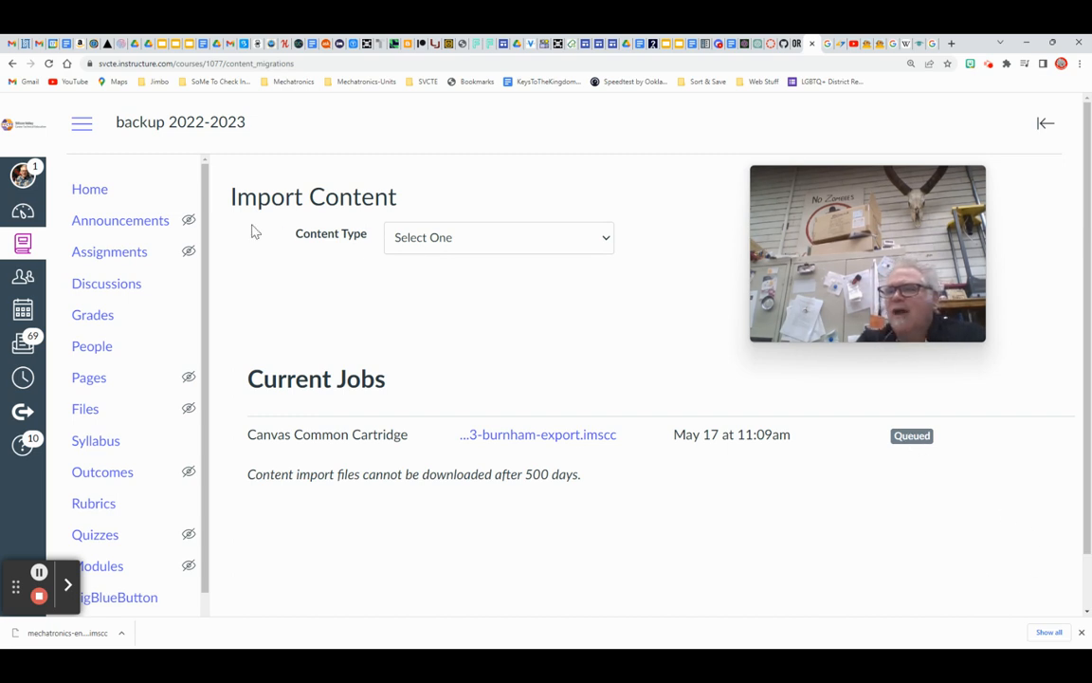
Step: Check the backup course's home page for imported content and reopen the import page to check the job's status
{"action": "left_click", "coordinate": [87, 193]}
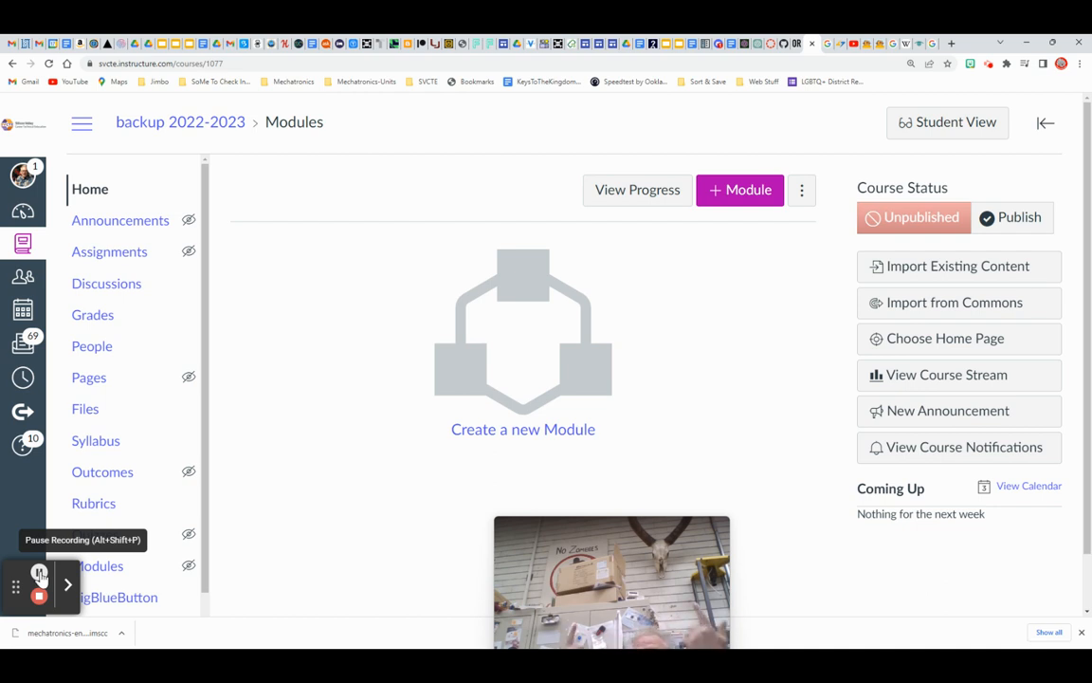
{"action": "left_click_drag", "start_coordinate": [543, 614], "coordinate": [504, 487]}
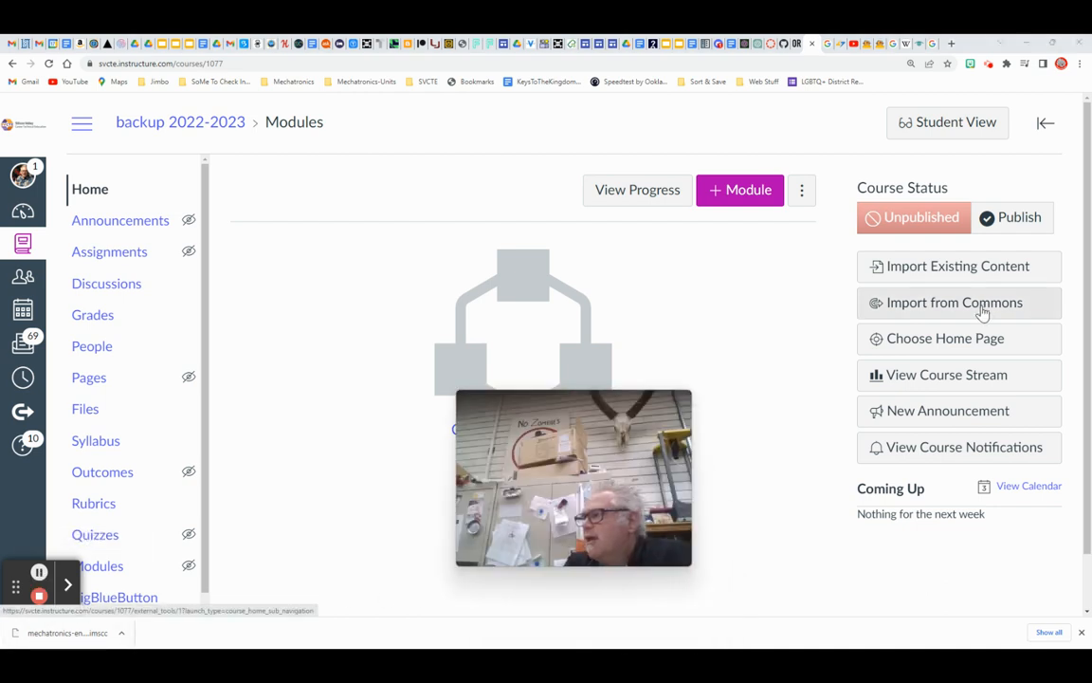
{"action": "left_click", "coordinate": [944, 274]}
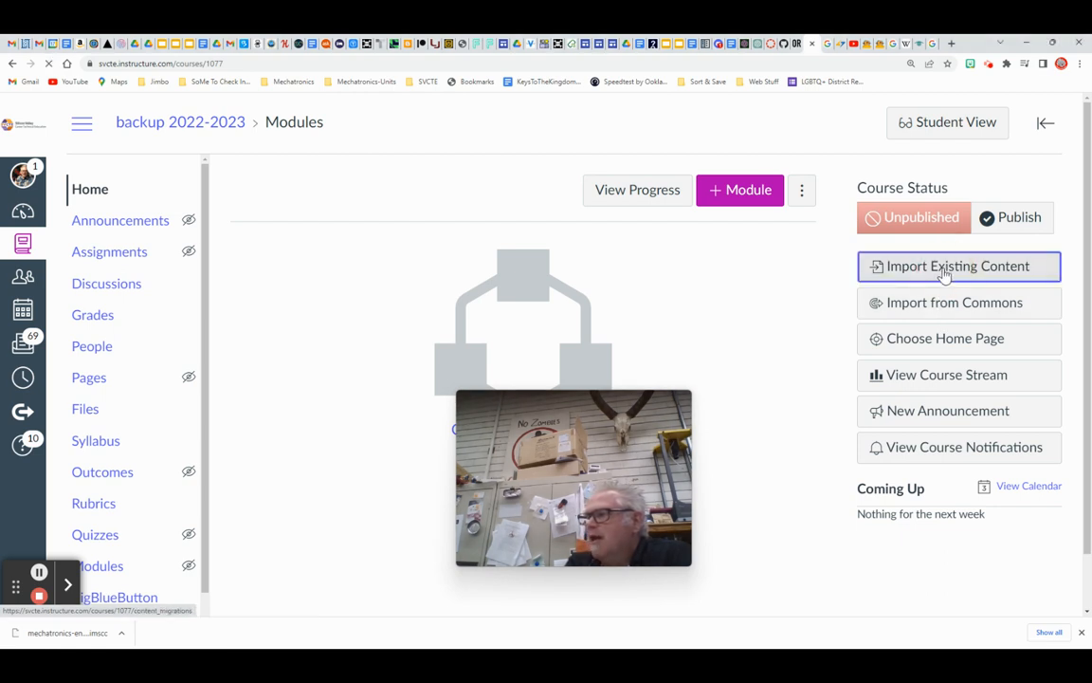
{"action": "left_click_drag", "start_coordinate": [549, 414], "coordinate": [812, 195]}
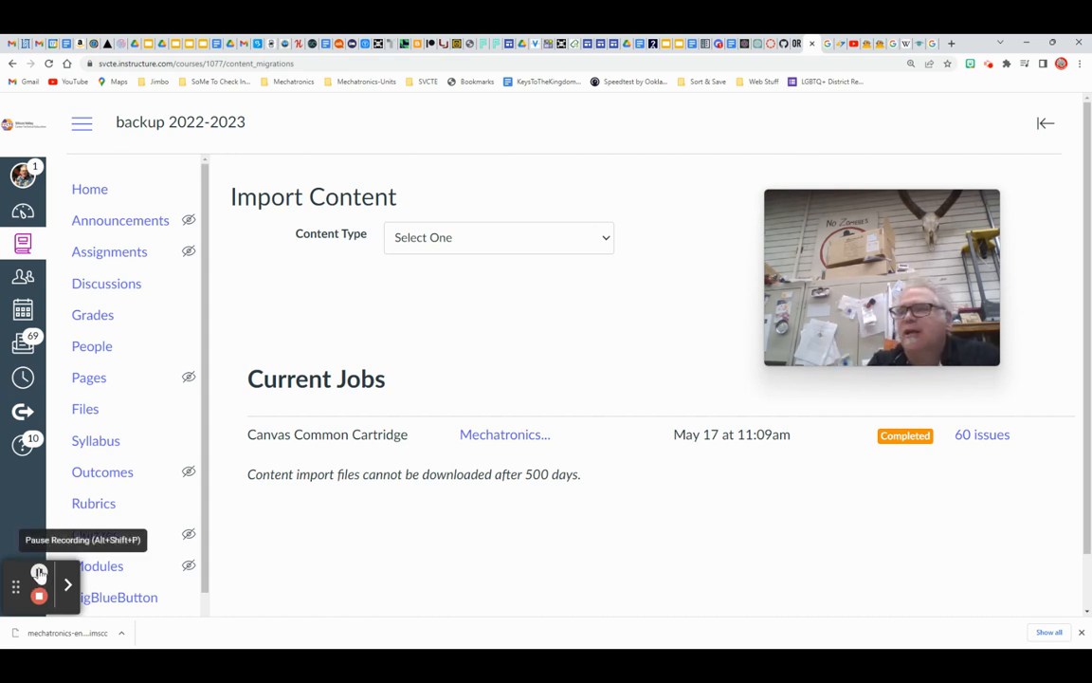
Step: Review the backup course's imported modules and check its gradebook for students and assignments
{"action": "left_click", "coordinate": [104, 568]}
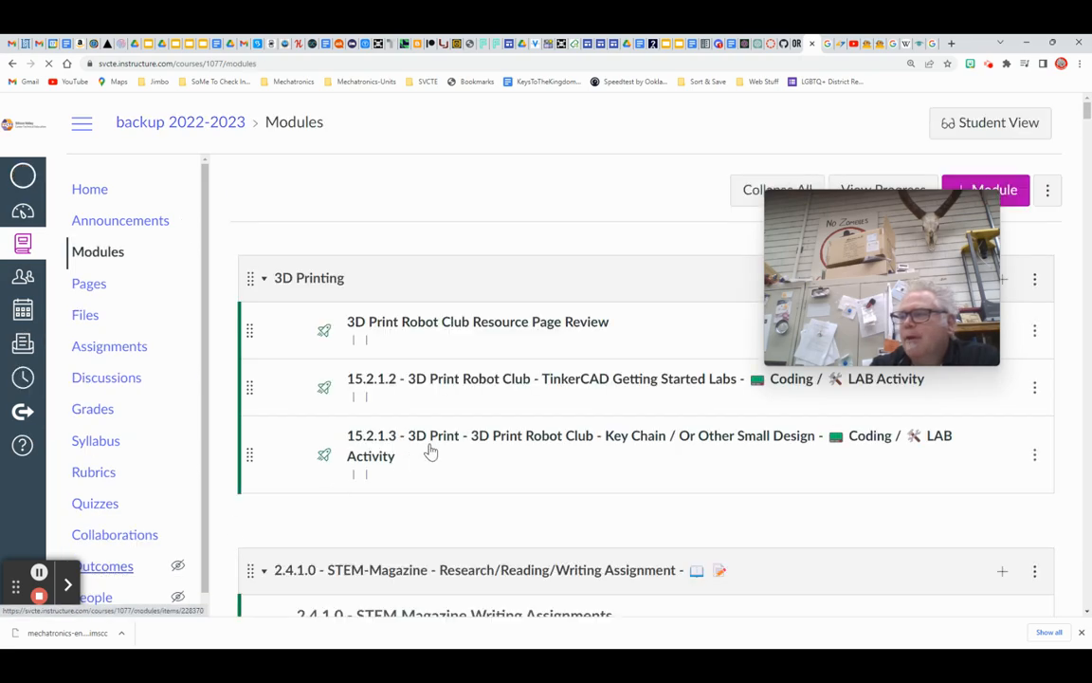
{"action": "scroll", "coordinate": [432, 453], "scroll_direction": "down", "scroll_amount": 20}
{"action": "scroll", "coordinate": [453, 436], "scroll_direction": "down", "scroll_amount": 20}
{"action": "scroll", "coordinate": [453, 439], "scroll_direction": "up", "scroll_amount": 20}
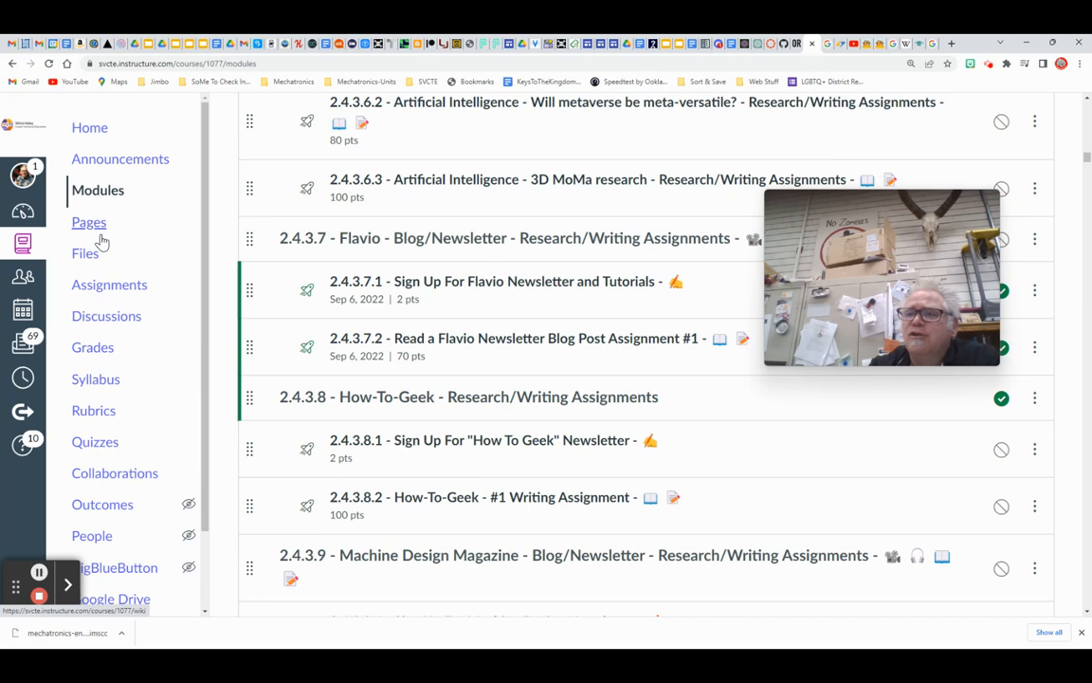
{"action": "left_click", "coordinate": [94, 351]}
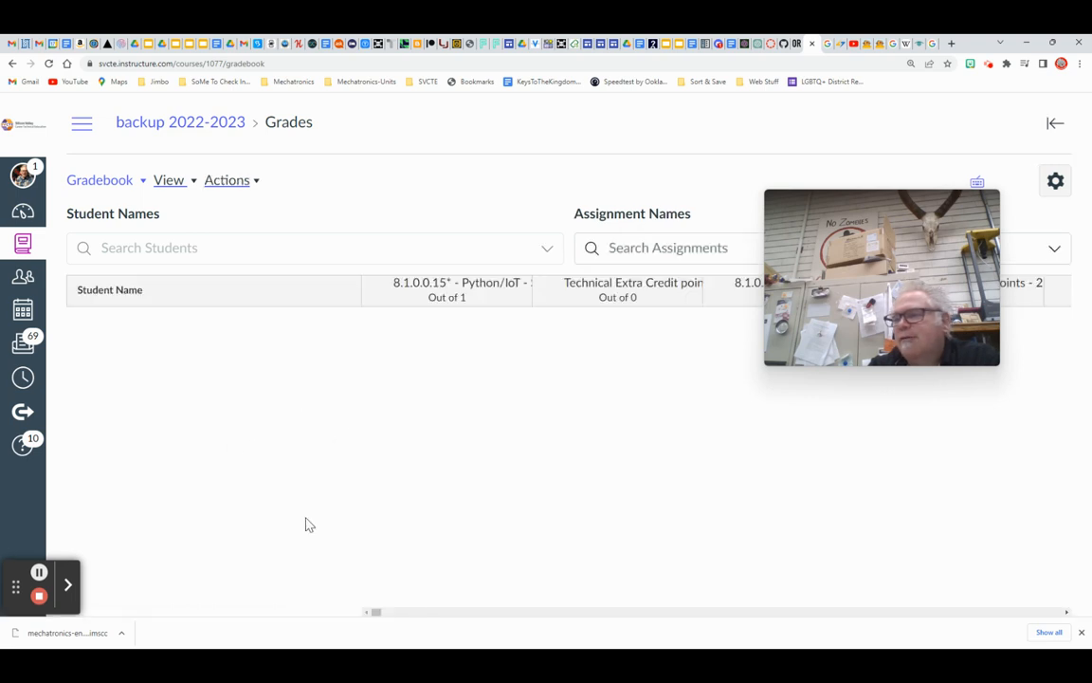
{"action": "left_click_drag", "start_coordinate": [376, 612], "coordinate": [343, 635]}
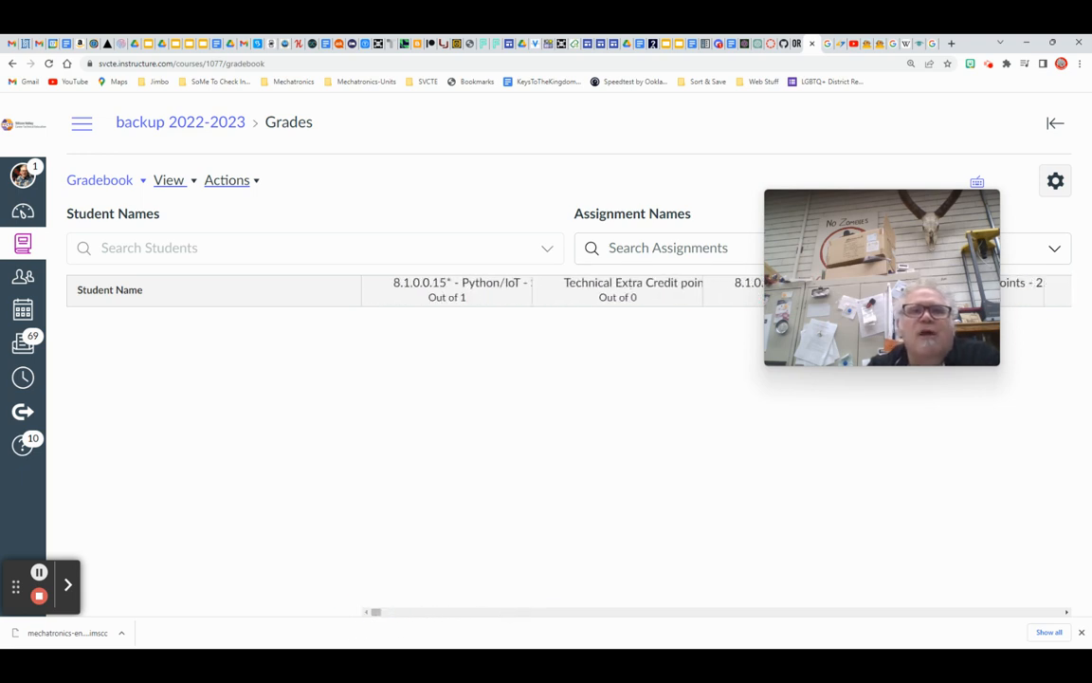